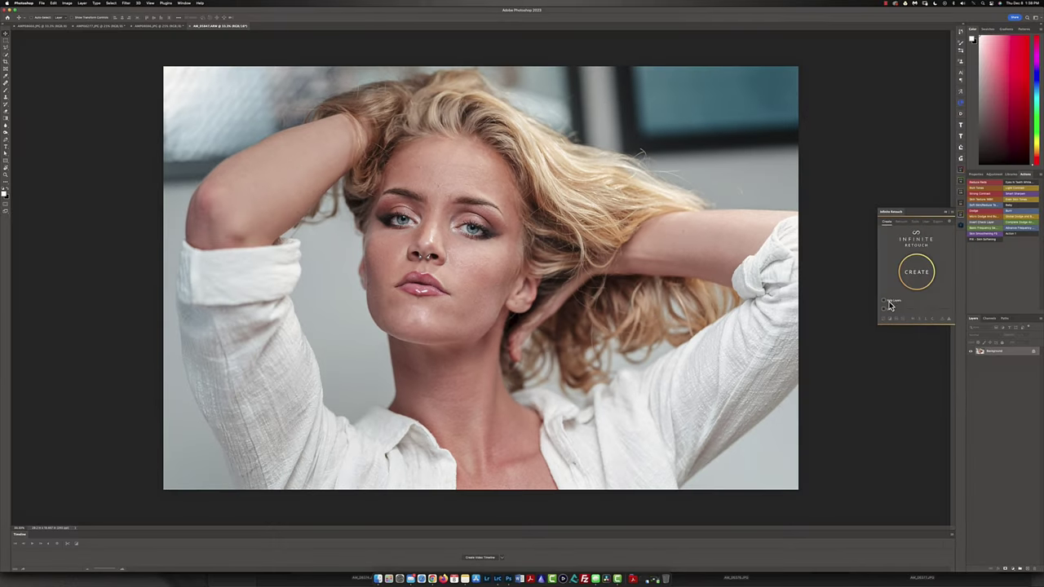
Step: Enable Help Layers in Infinite Retouch and run CREATE for frequency separation
left_click(883, 301)
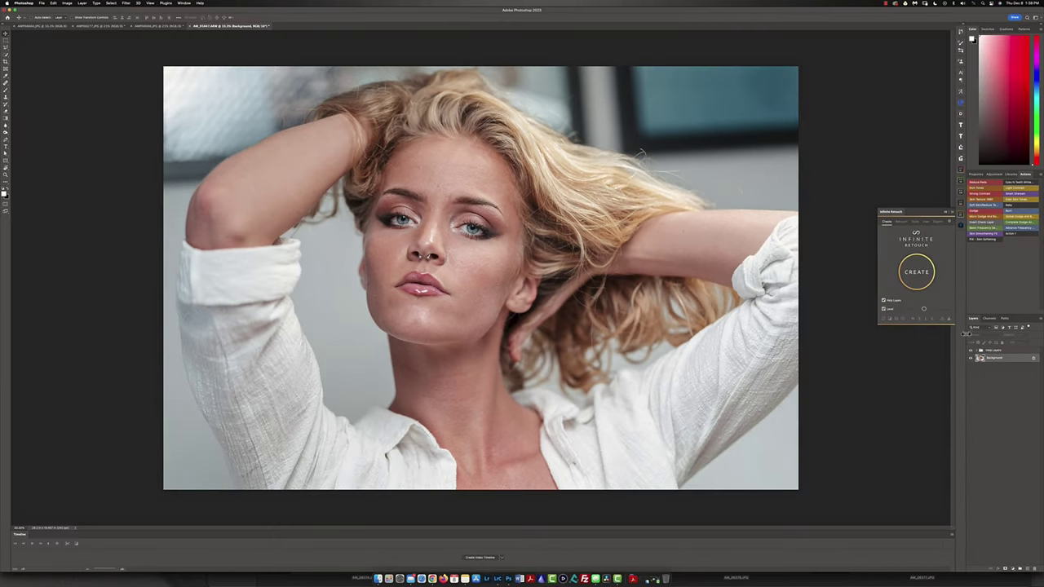
left_click(916, 271)
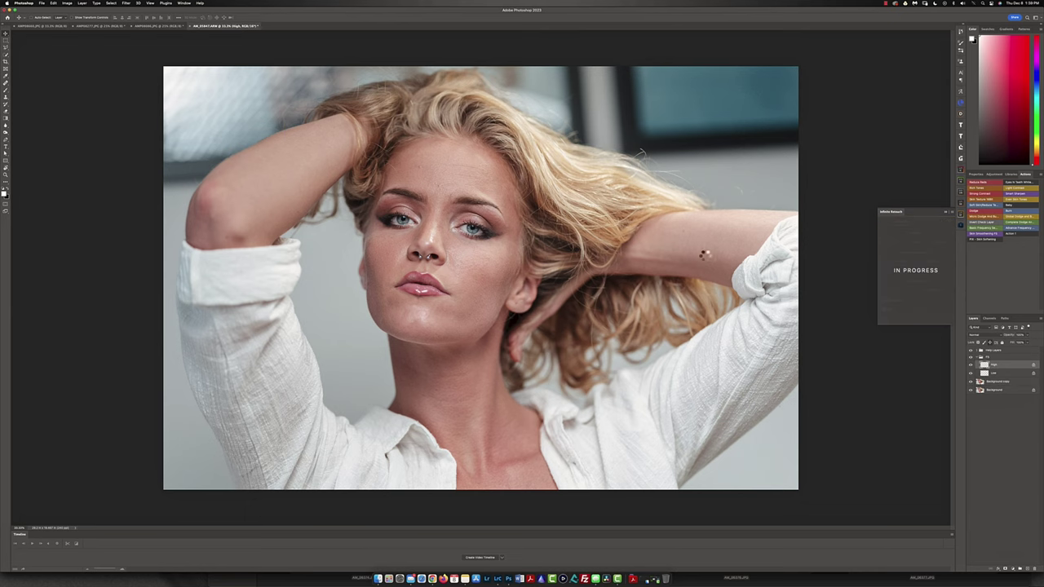
Step: Confirm the blur, add a layer above Low, and paint sampled skin tone over the neck
key("Return")
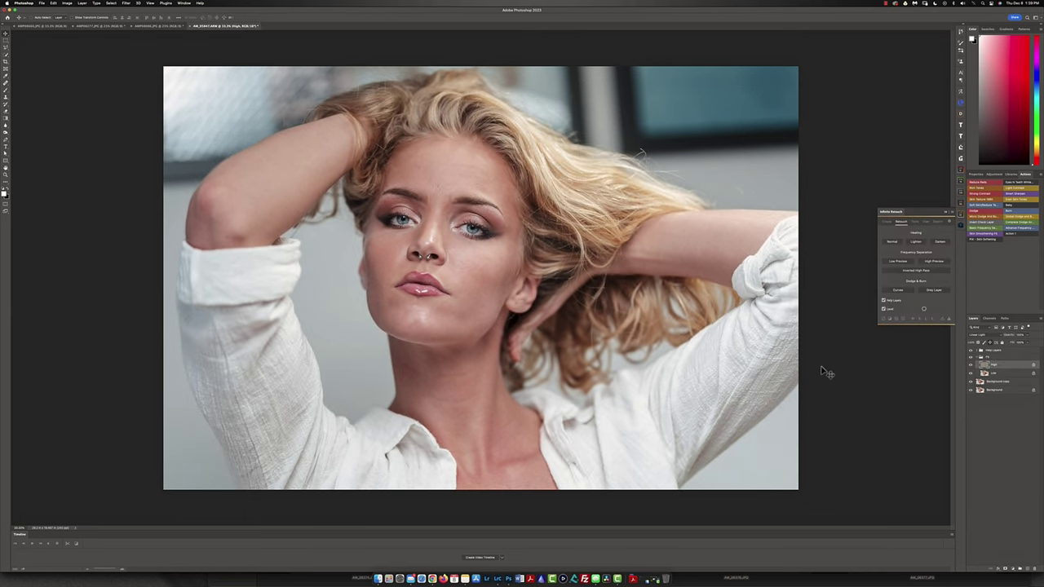
key("ctrl+shift+alt+n")
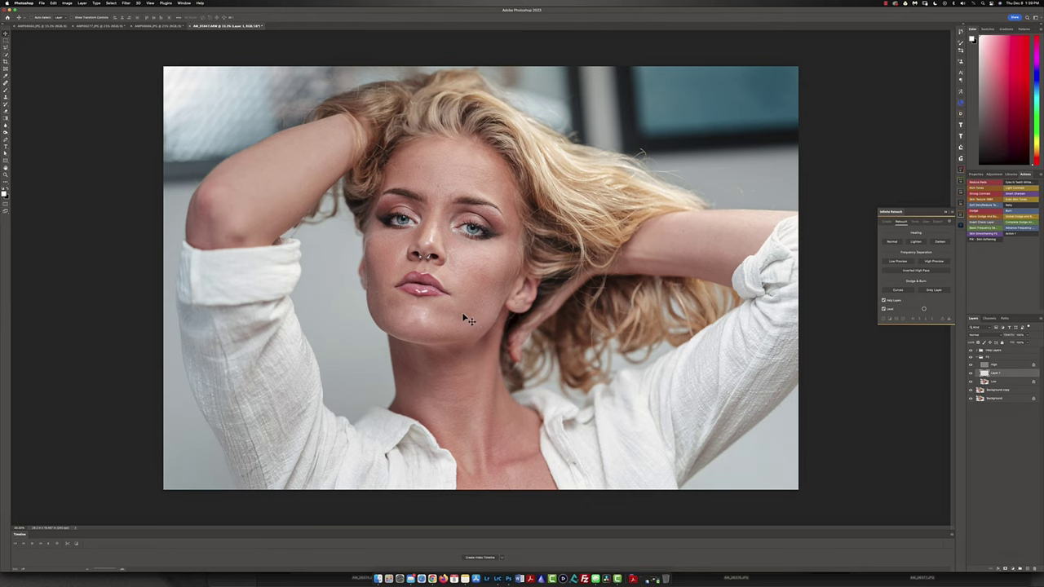
scroll(484, 300, "up", 5)
mouse_move(484, 226)
left_mouse_down()
mouse_move(552, 317)
mouse_move(568, 206)
left_mouse_up()
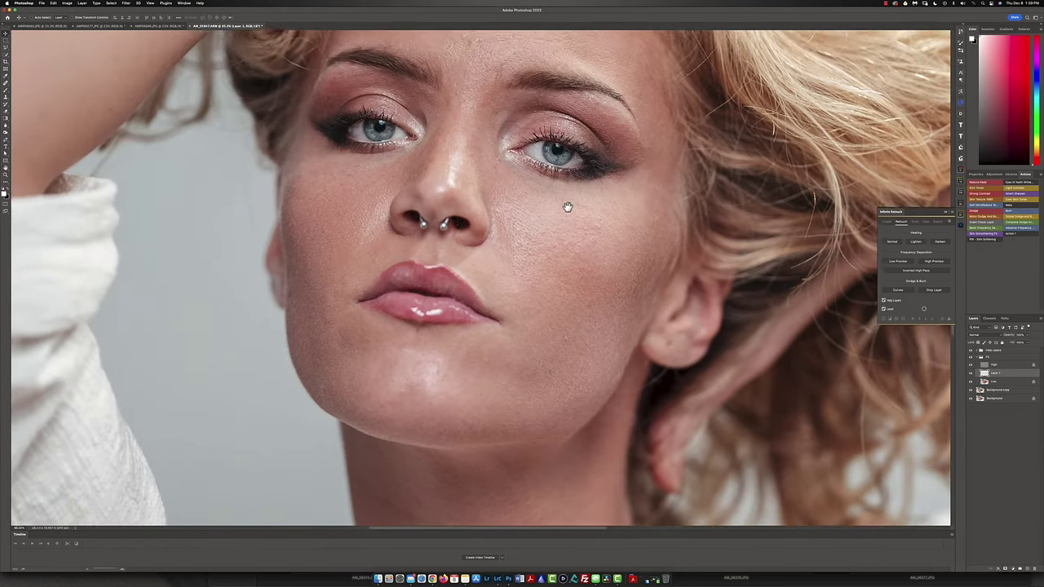
scroll(568, 207, "down", 3)
scroll(536, 319, "down", 5)
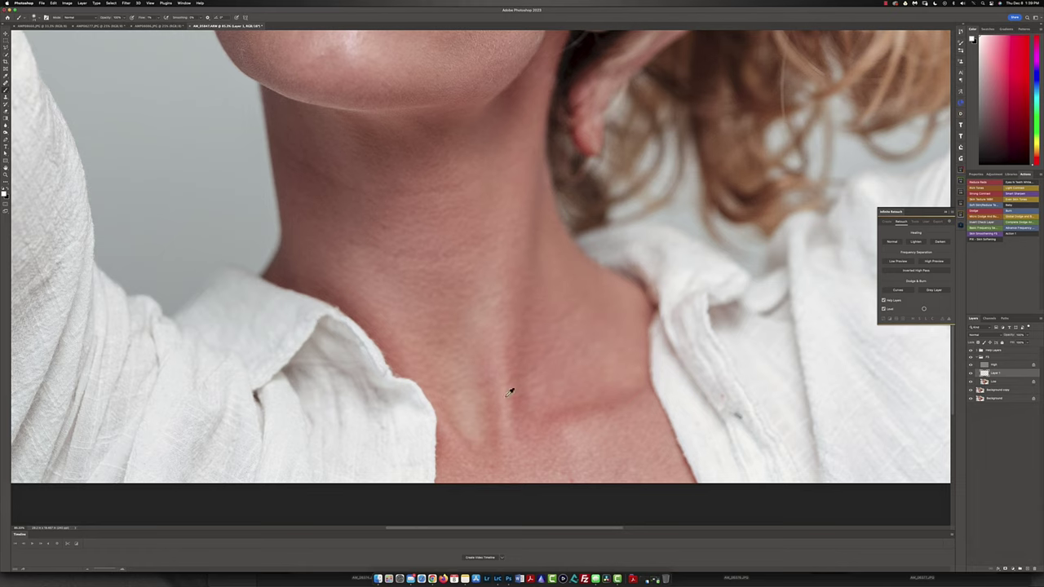
left_click(478, 410, "alt")
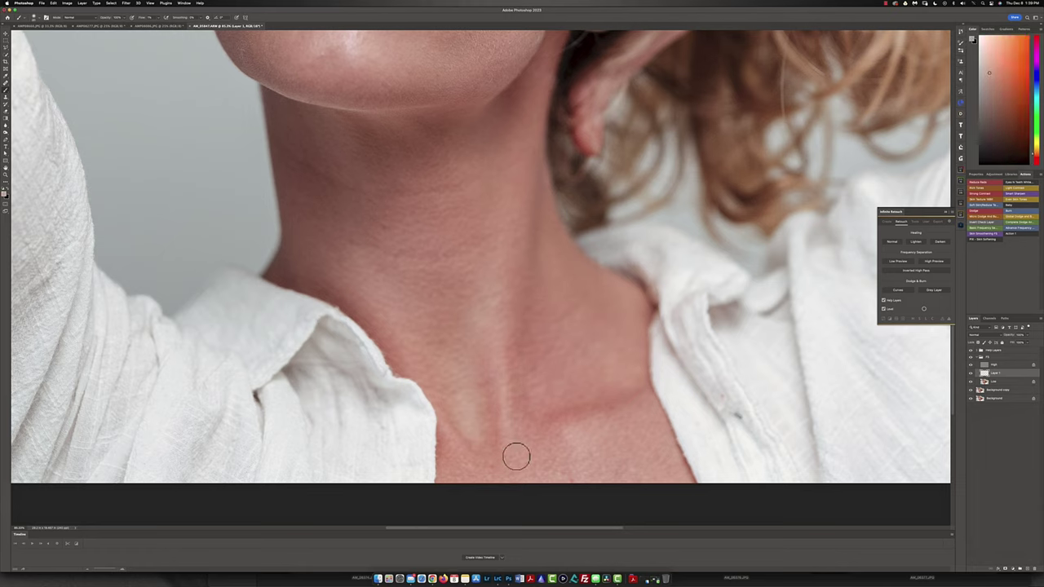
left_click_drag(516, 452, 518, 367)
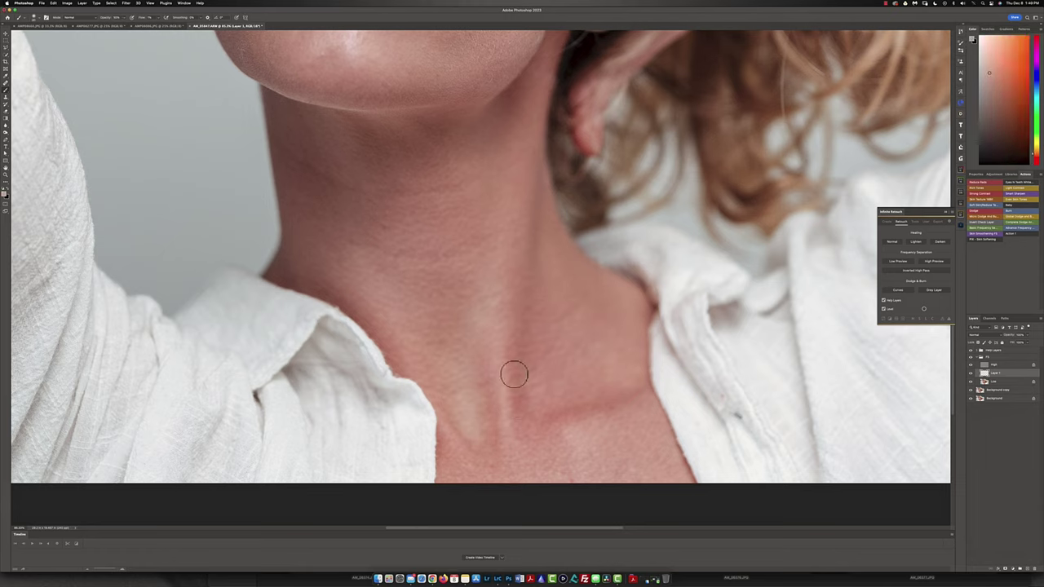
Step: Sample lighter and darker skin tones under the eye and beside the nose
scroll(566, 453, "down", 3)
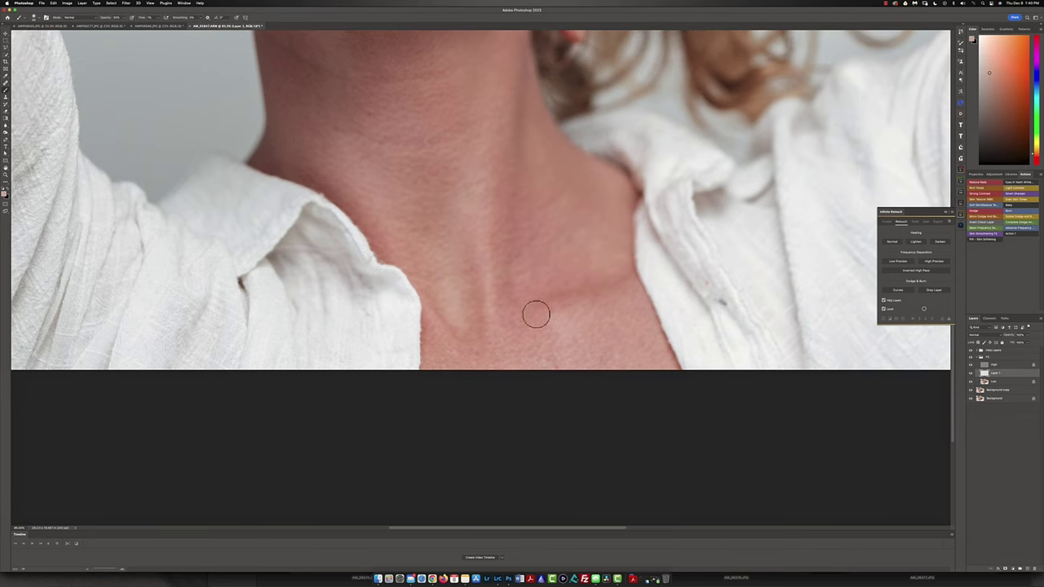
scroll(535, 309, "up", 4)
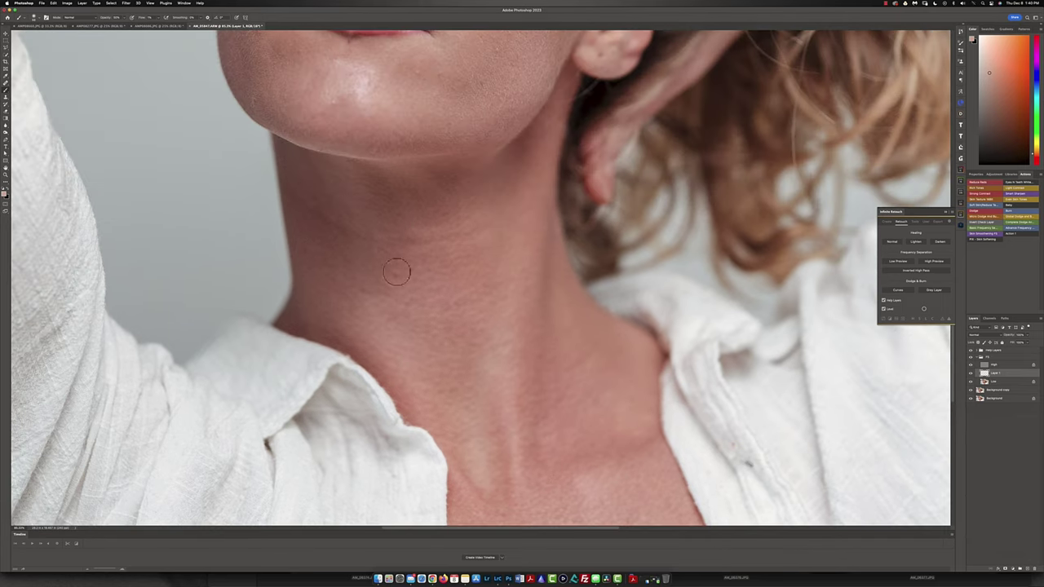
scroll(366, 177, "up", 5)
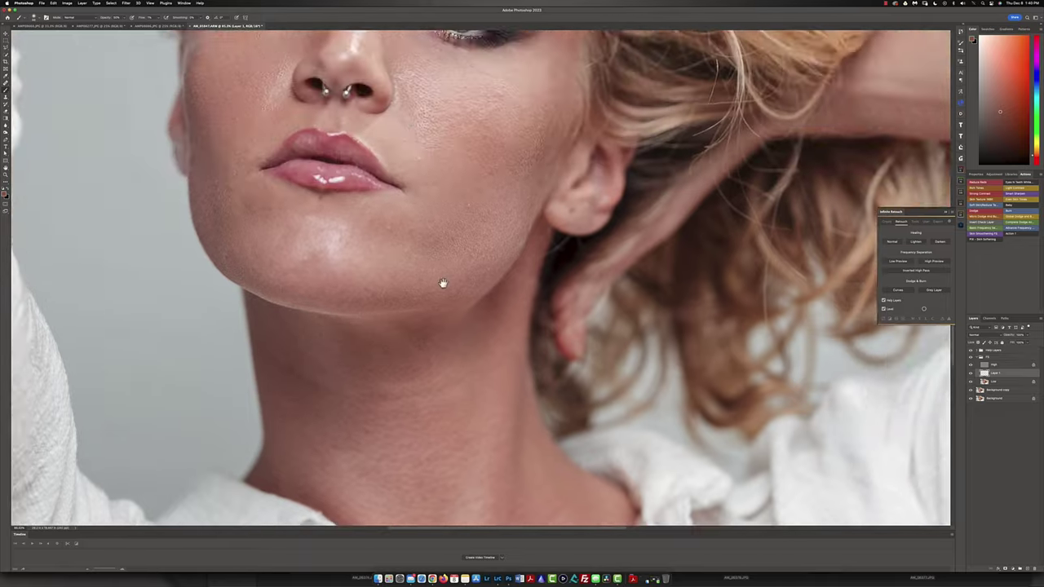
scroll(563, 300, "up", 3)
left_click(606, 295, "alt")
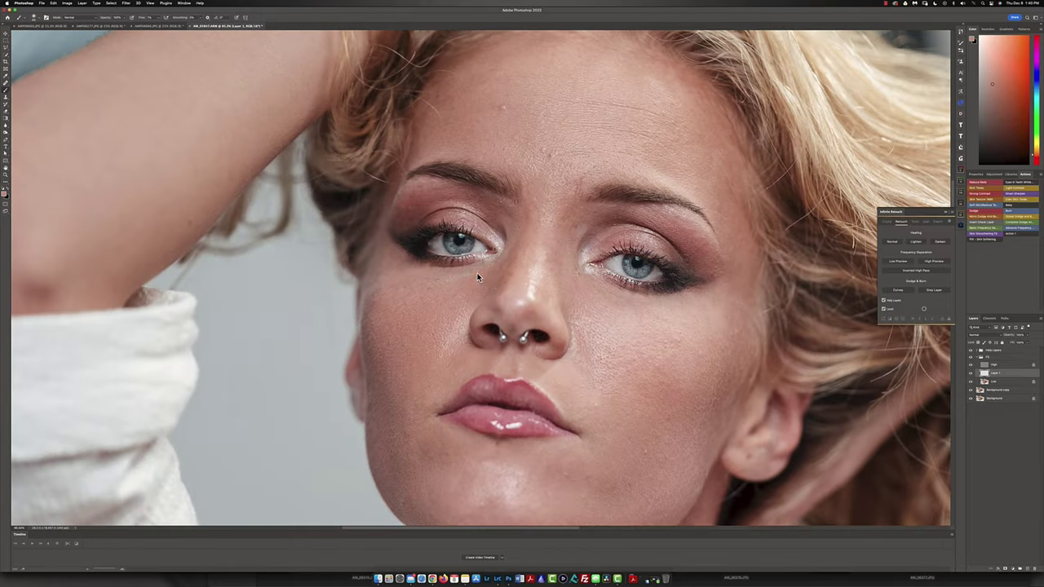
left_click(380, 288, "alt")
left_click(376, 276, "alt")
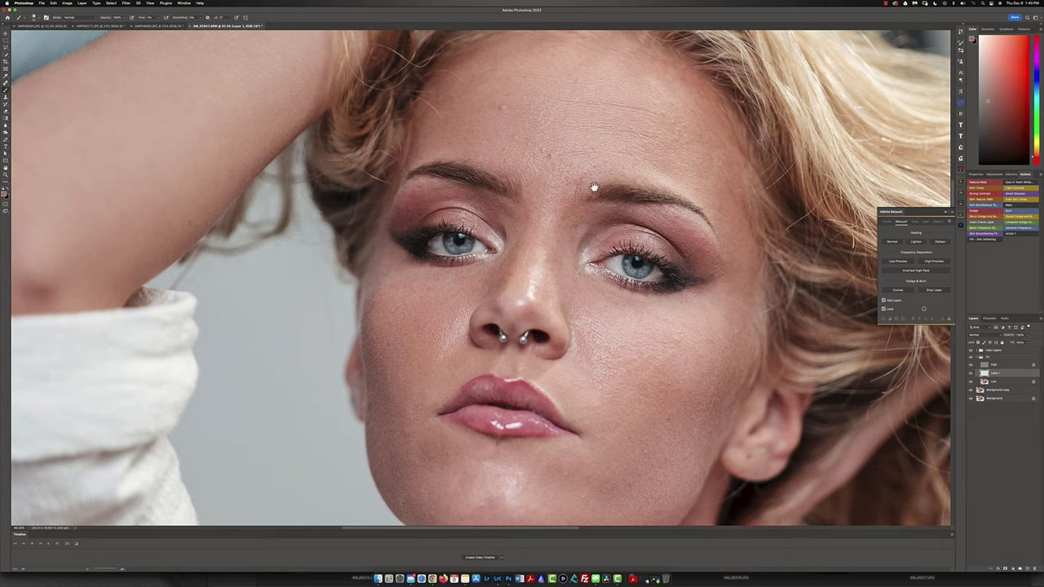
Step: Sample skin tones near the left eyebrow and on the face, then select the High layer
left_click_drag(593, 187, 411, 224)
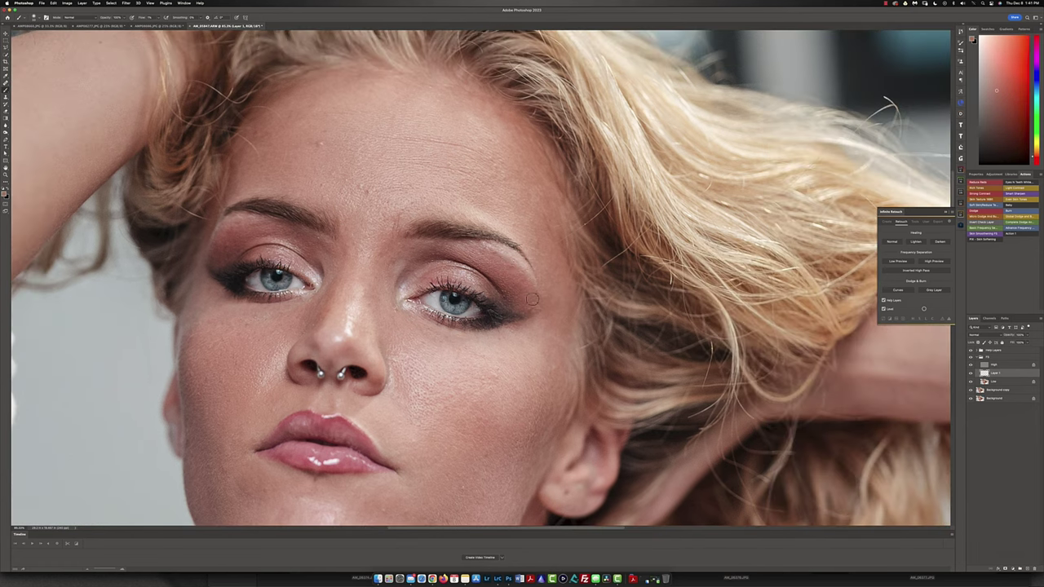
left_click_drag(533, 299, 539, 342)
left_click_drag(441, 257, 650, 342)
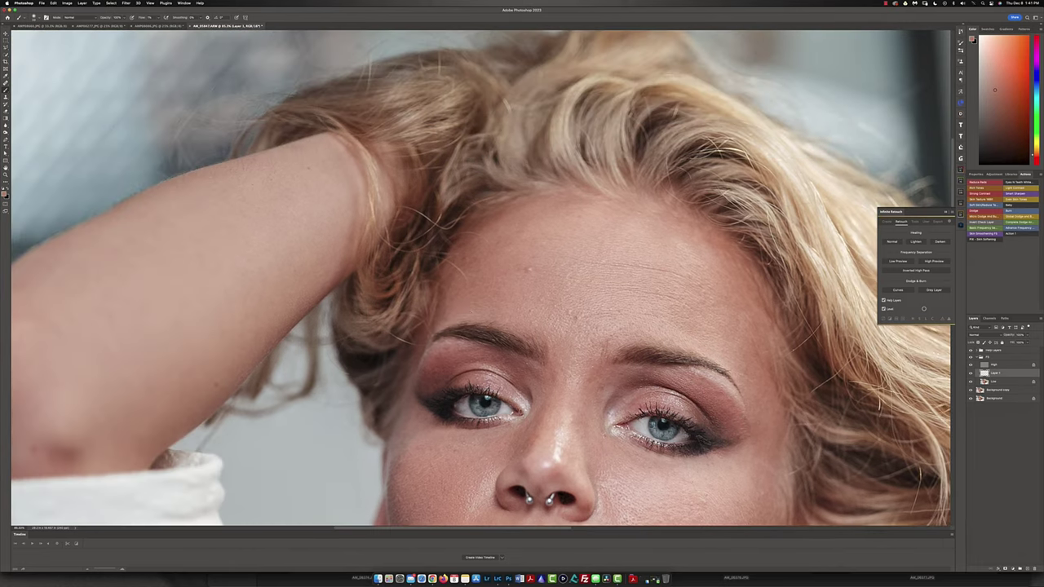
left_click(441, 354, "alt")
mouse_move(613, 371)
left_mouse_down()
mouse_move(476, 143)
mouse_move(320, 154)
left_mouse_up()
left_click(547, 261, "alt")
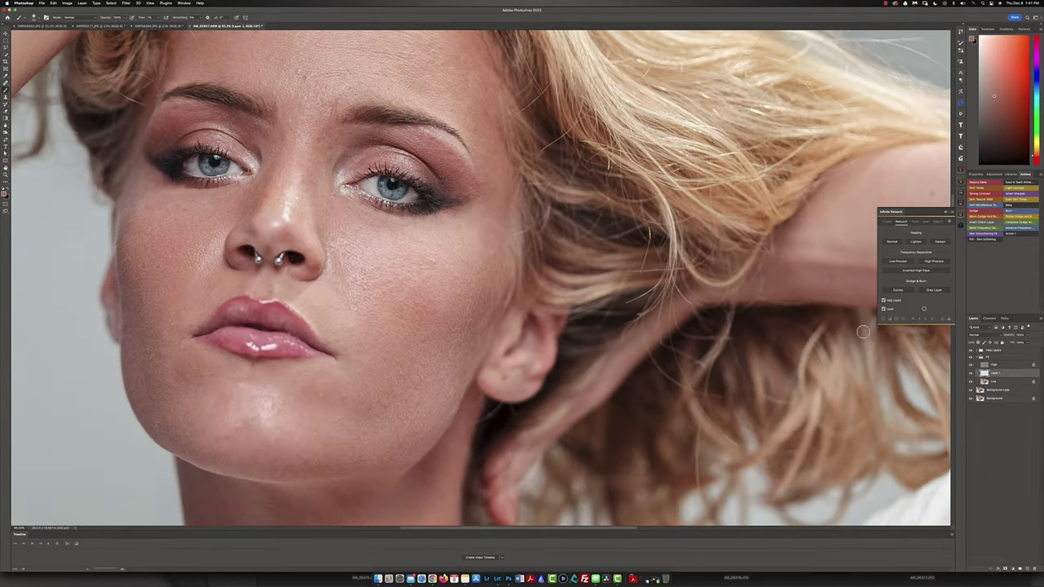
left_click(995, 364)
left_click_drag(489, 245, 608, 346)
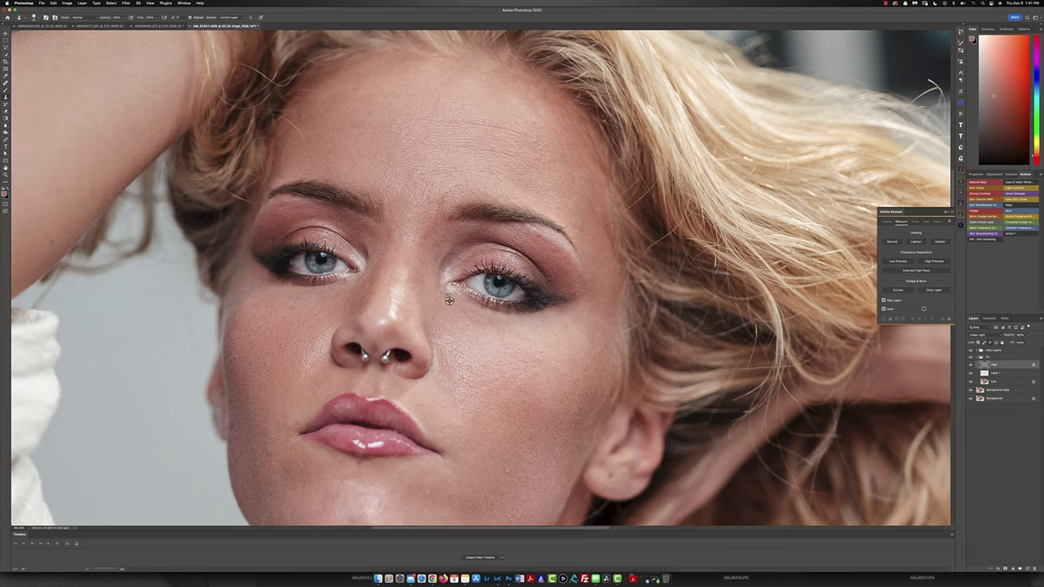
Step: Review the face and fade the last stroke to a reduced strength
scroll(440, 296, "down", 3)
scroll(481, 287, "down", 2)
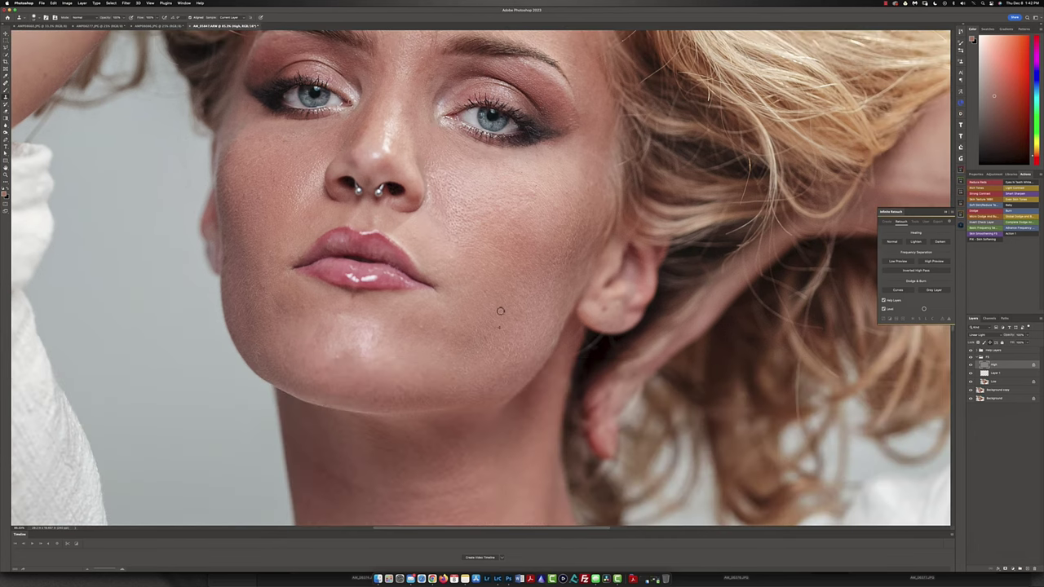
scroll(443, 334, "down", 1)
scroll(408, 322, "left", 2)
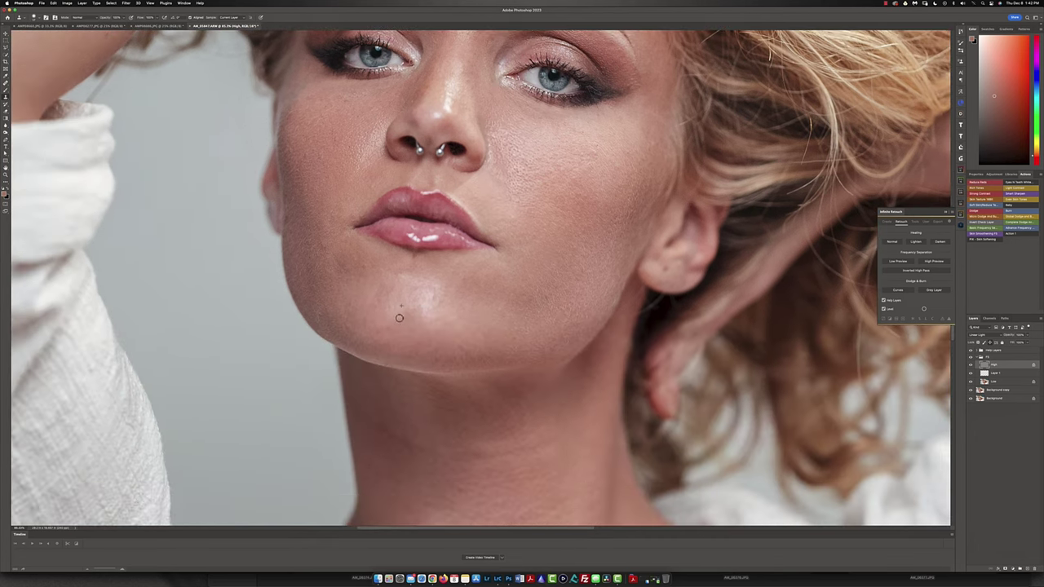
scroll(334, 269, "up", 3)
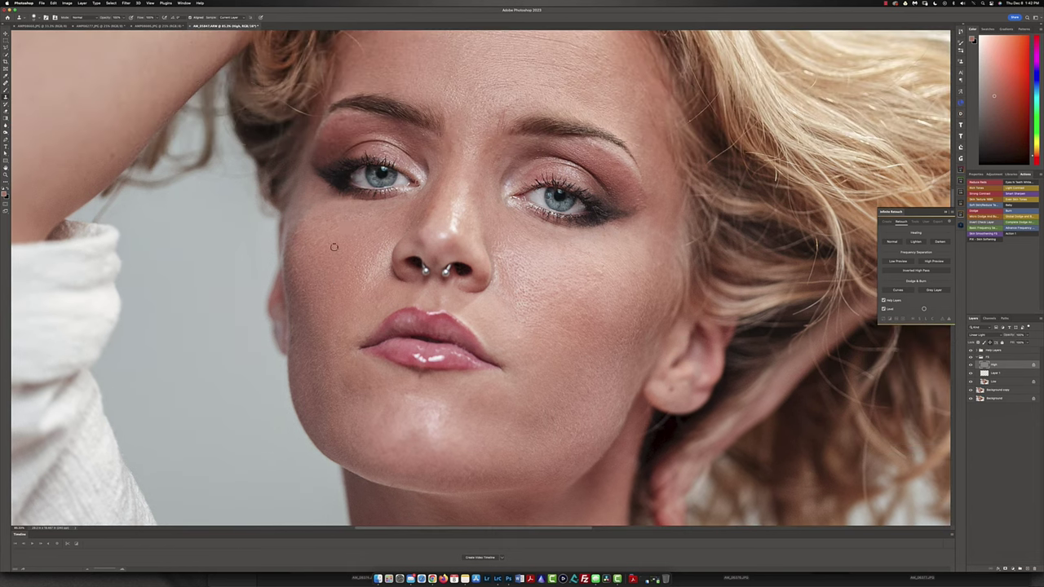
scroll(342, 291, "down", 3)
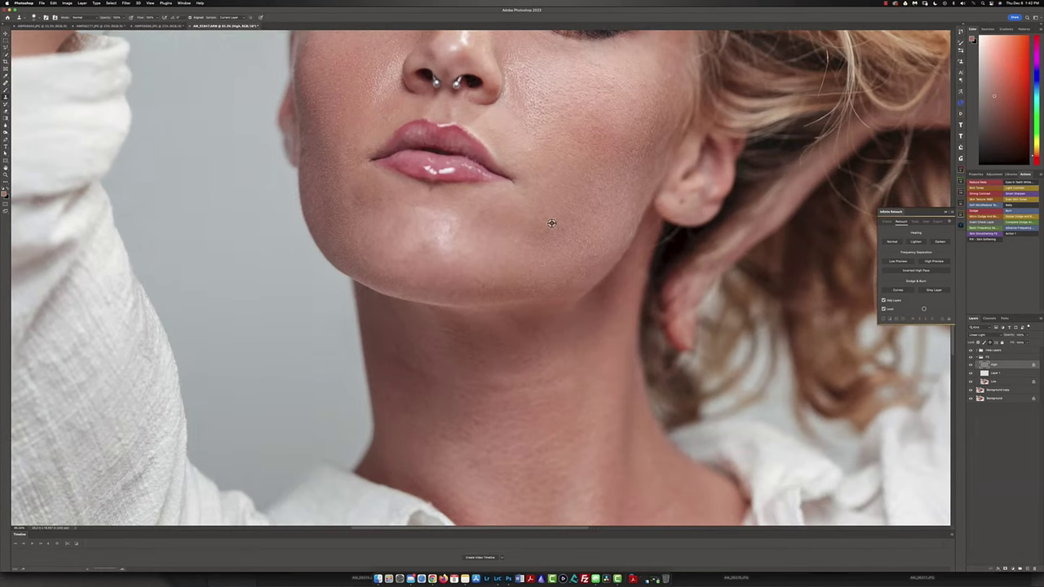
scroll(473, 237, "down", 3)
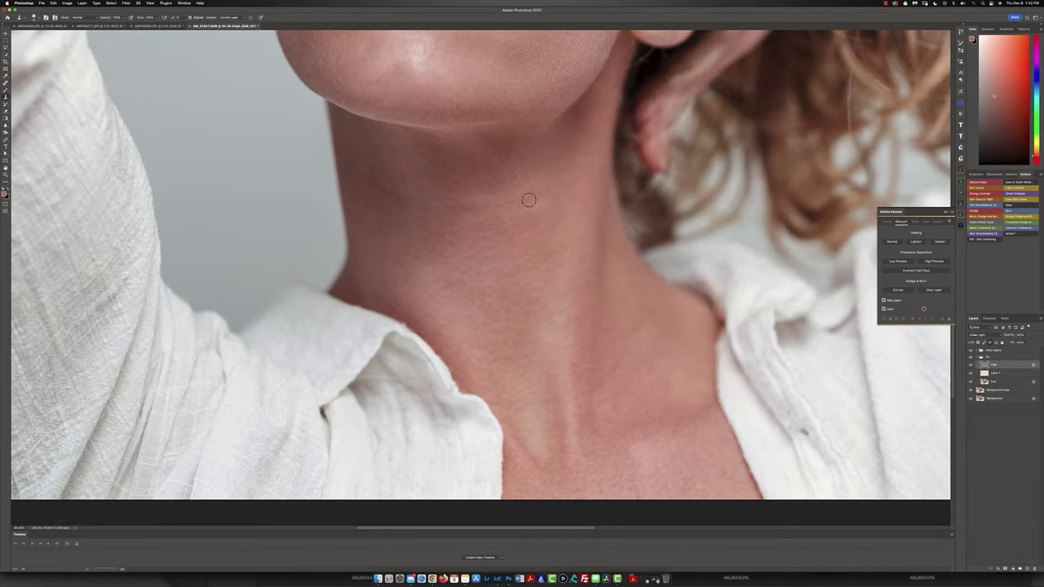
scroll(458, 247, "down", 3)
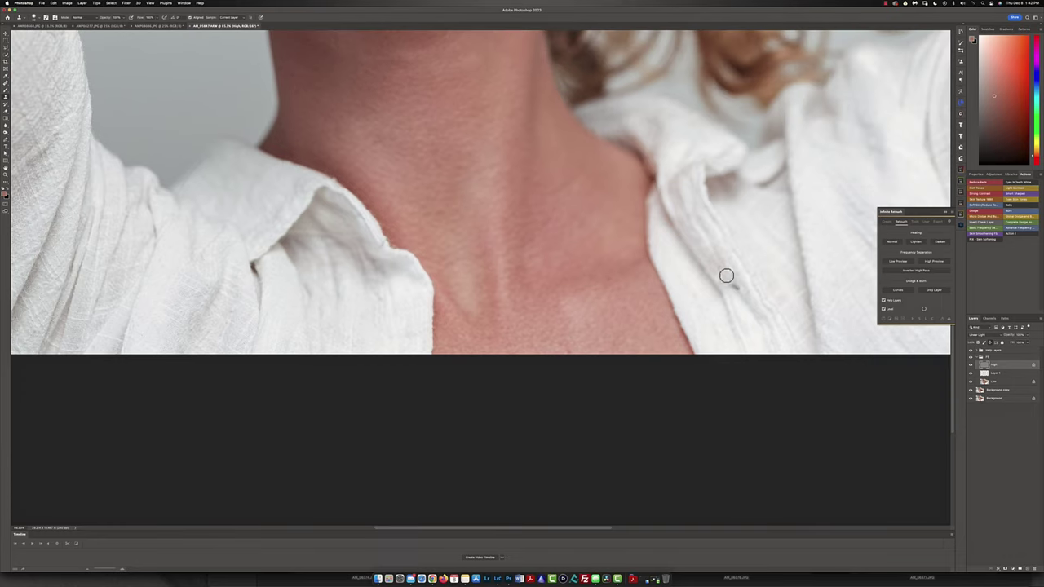
scroll(563, 272, "up", 10)
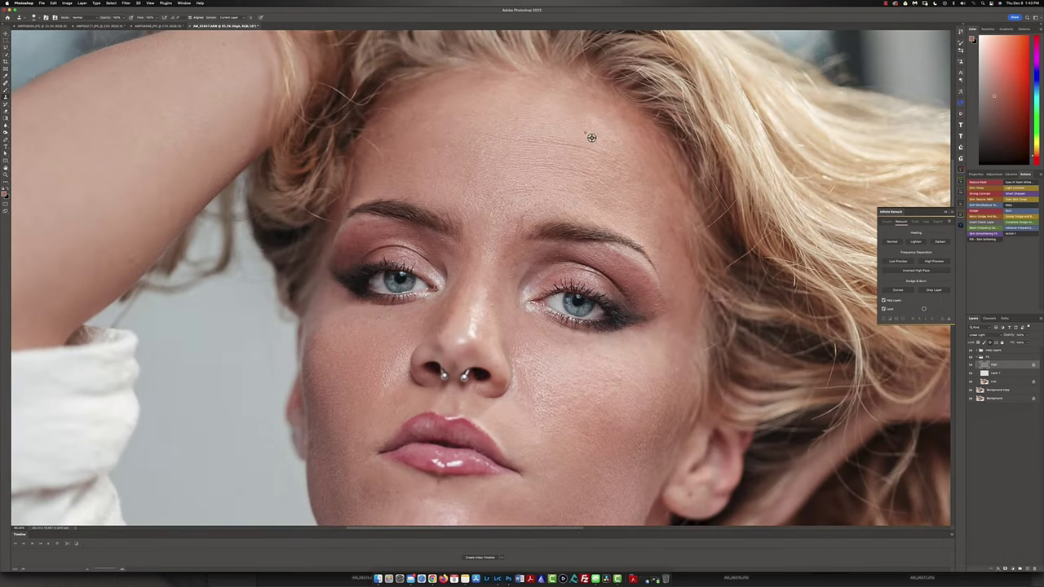
left_click(53, 4)
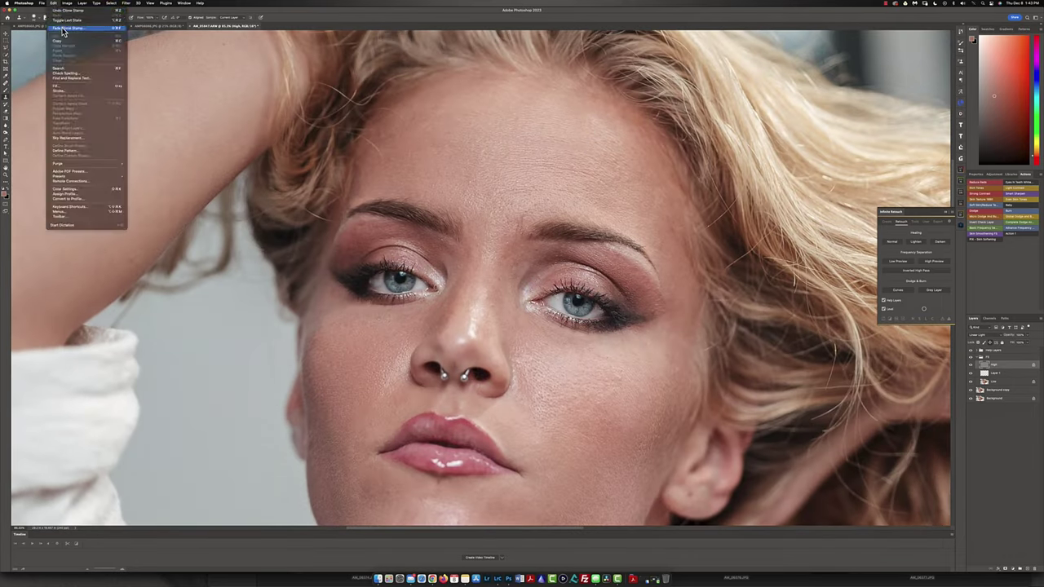
left_click(65, 31)
left_click(543, 163)
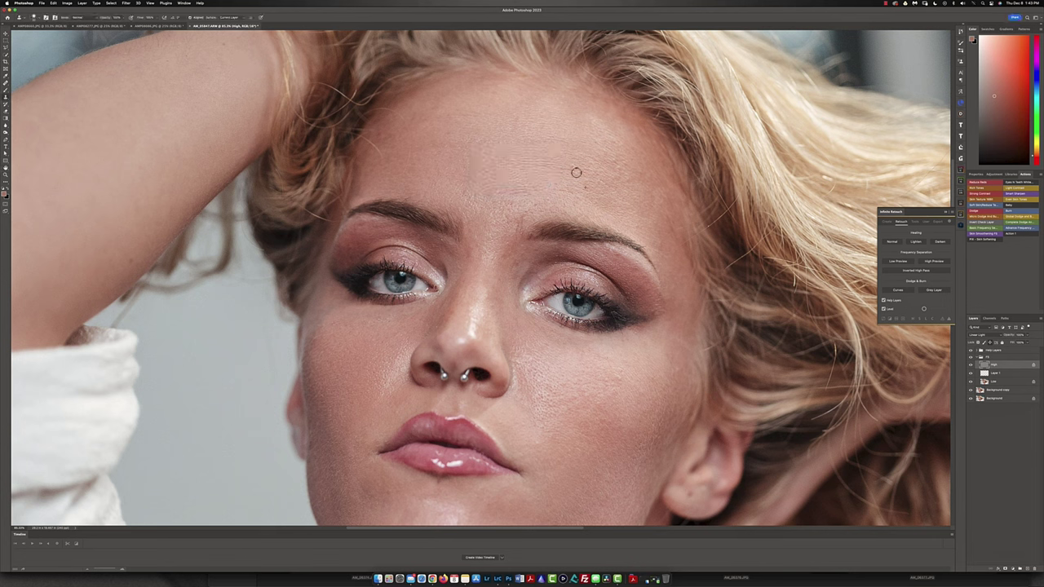
Step: Undo, fit the whole portrait on screen, and select Layer 1
key("ctrl+z")
left_click_drag(516, 327, 516, 183)
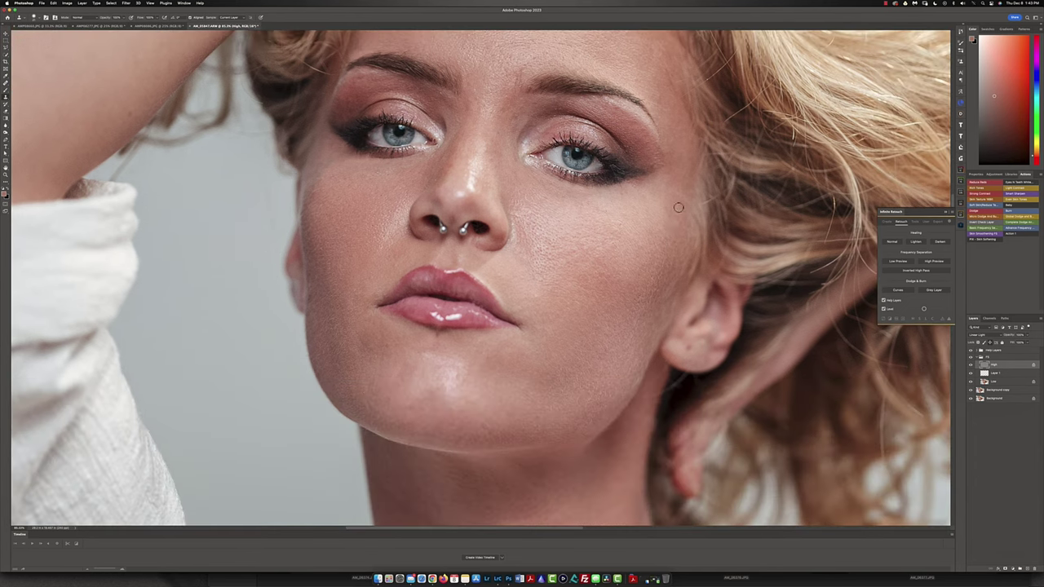
key("ctrl+0")
left_click(994, 372)
Step: At 50% brush opacity, paint sampled skin tone over the top and lower elbow on Layer 1
left_click(270, 229)
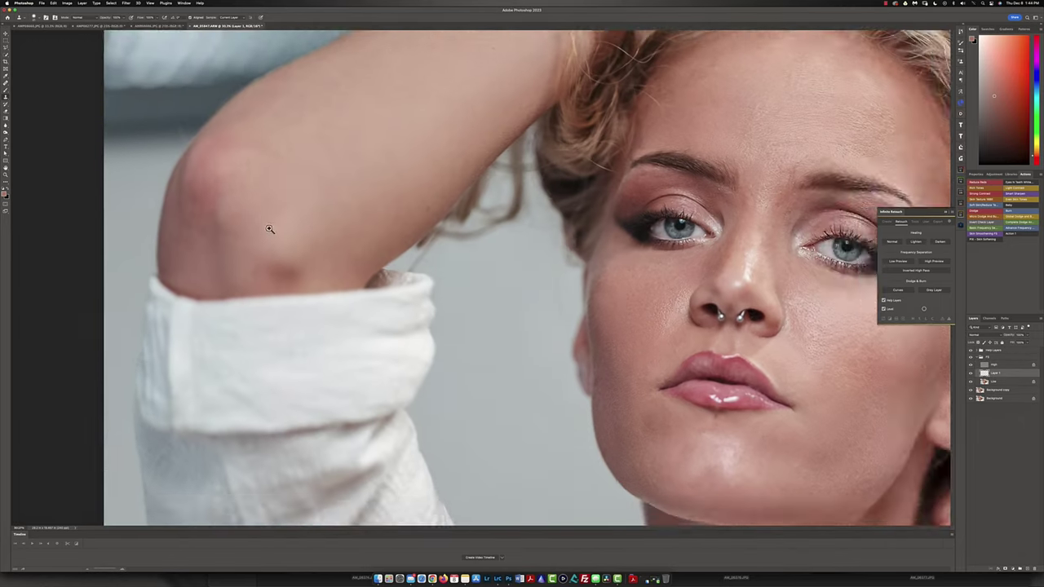
left_click(270, 229)
left_click_drag(310, 230, 321, 239)
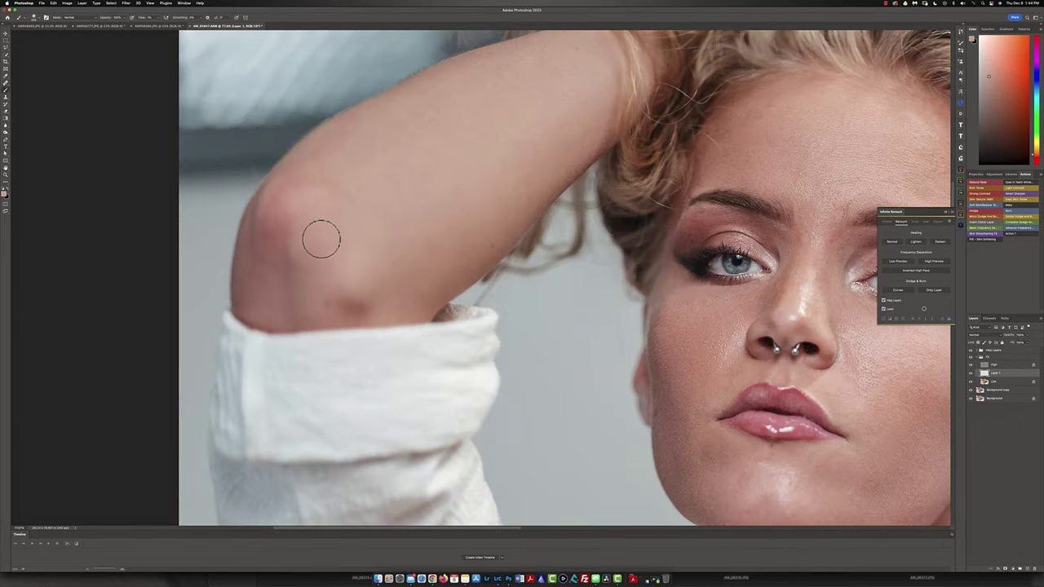
key("5")
left_click_drag(276, 195, 279, 236)
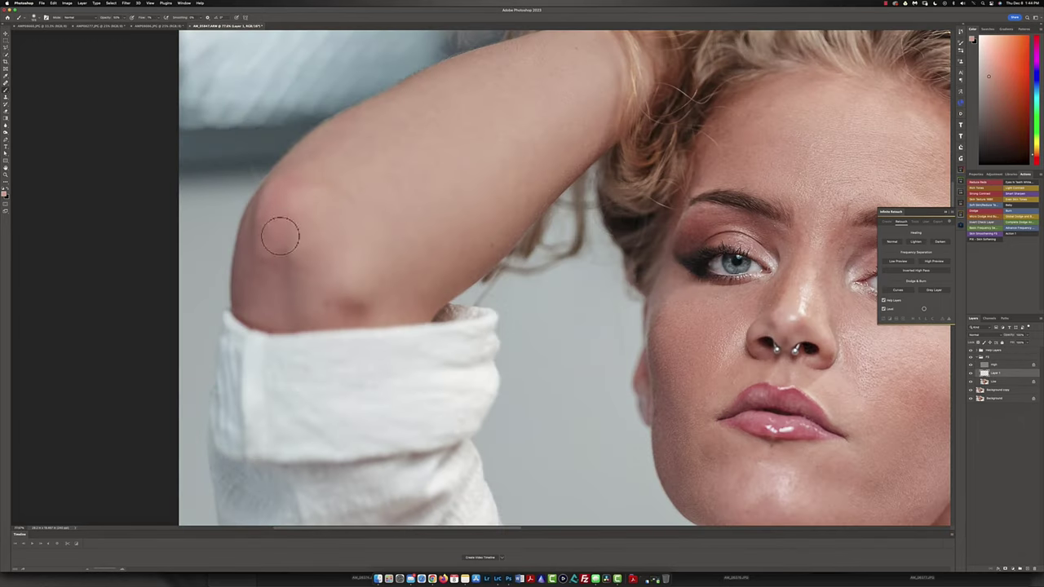
left_click(362, 319, "alt")
left_click_drag(362, 319, 342, 303)
left_click(326, 282, "alt")
scroll(325, 311, "down", 3)
scroll(489, 269, "up", 2)
scroll(489, 269, "up", 2)
scroll(547, 357, "down", 2)
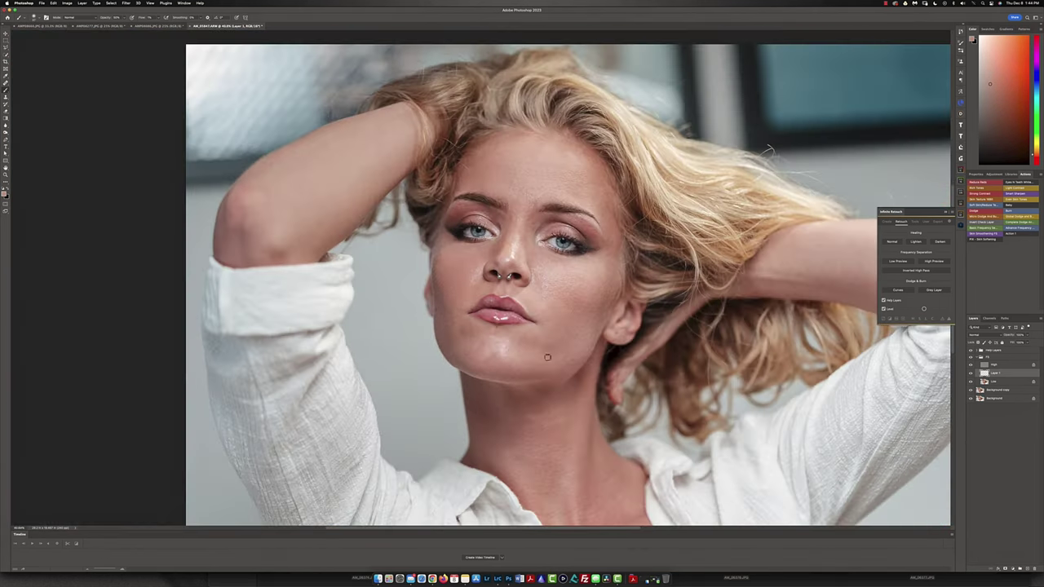
left_click(1013, 382)
Step: Switch to the Mixer Brush and load the light skin tone from the cheek
scroll(568, 281, "down", 1)
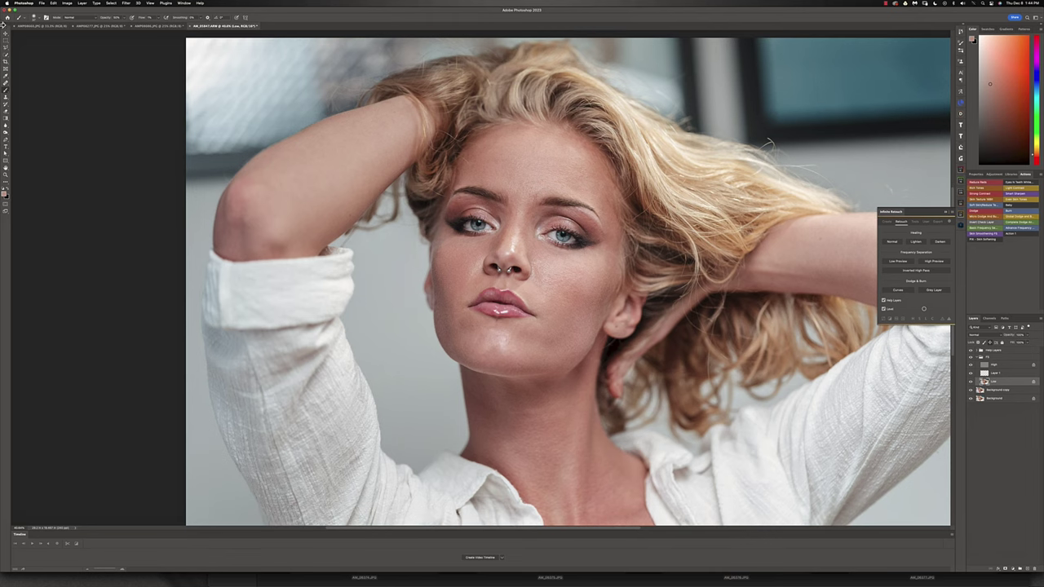
right_click(6, 84)
left_click(32, 110)
left_click(548, 342, "alt")
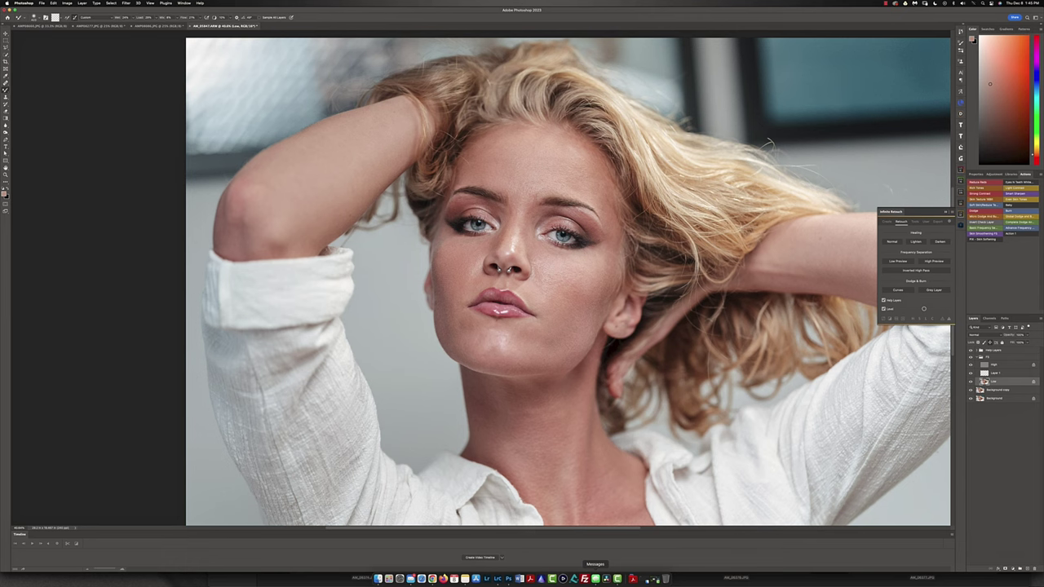
scroll(515, 302, "up", 2)
left_click_drag(589, 353, 572, 356)
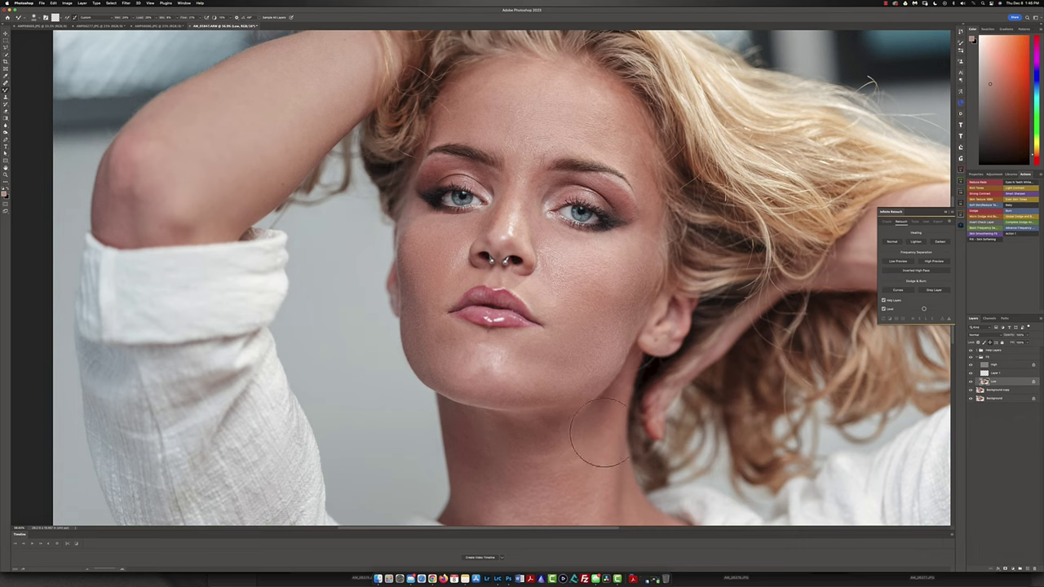
Step: Blend the skin tone across the neck, cheek and forehead on the Low layer
scroll(576, 397, "down", 3)
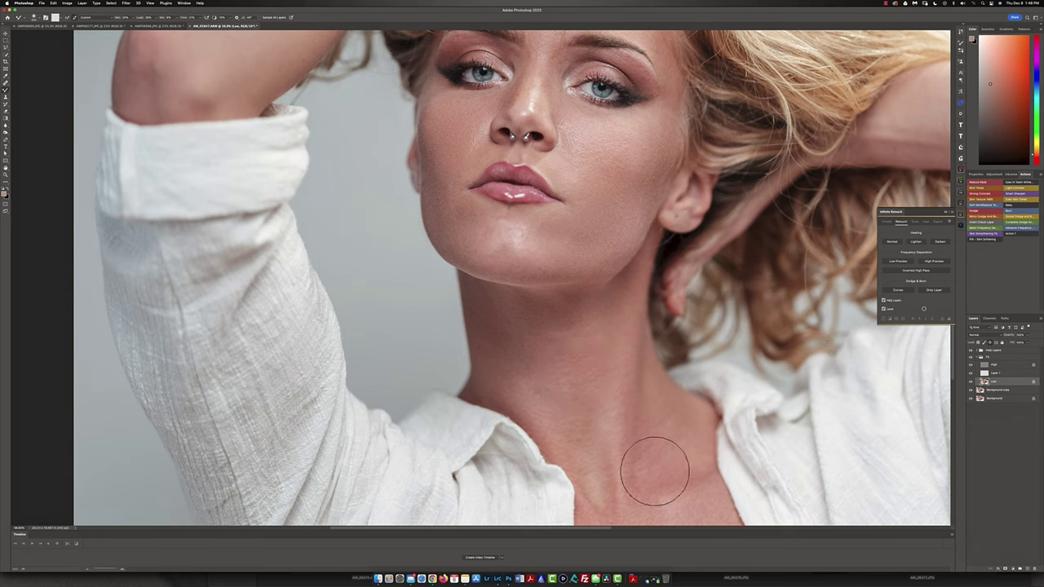
key("bracketleft")
key("bracketleft")
key("bracketleft")
key("bracketright")
key("bracketright")
scroll(612, 443, "down", 5)
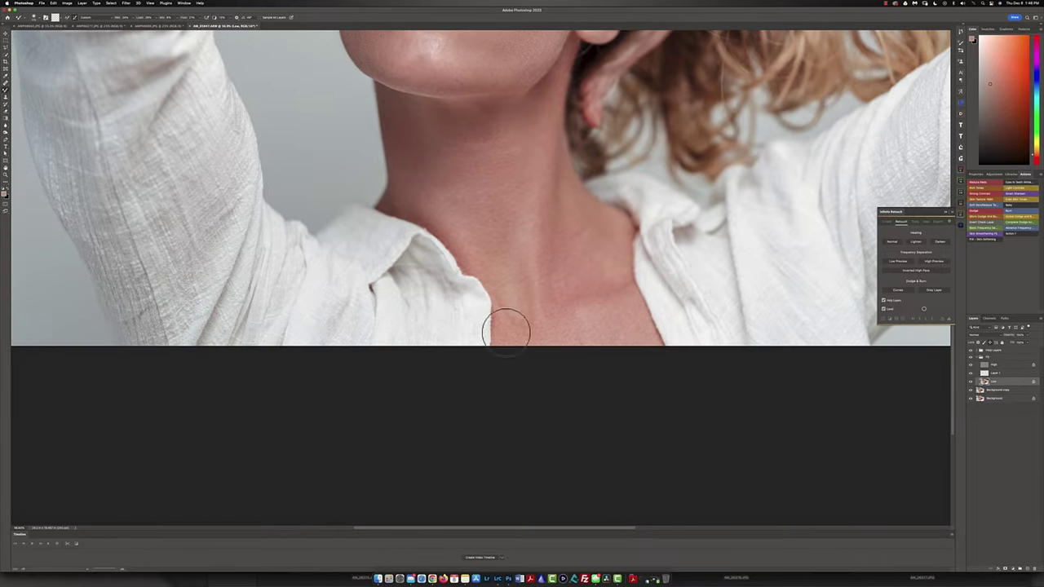
scroll(512, 280, "up", 5)
left_click_drag(512, 280, 504, 325)
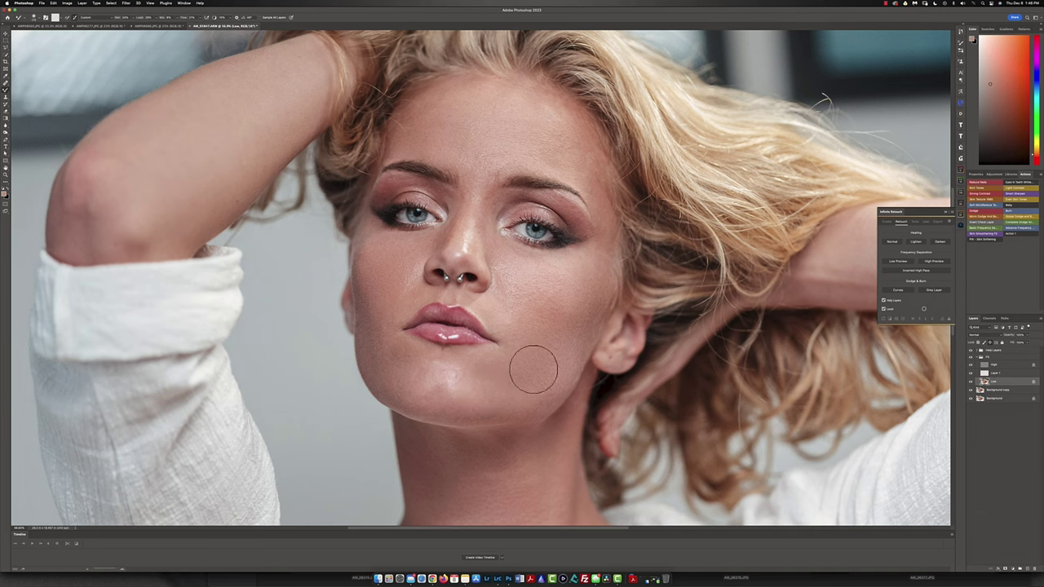
scroll(508, 279, "up", 5)
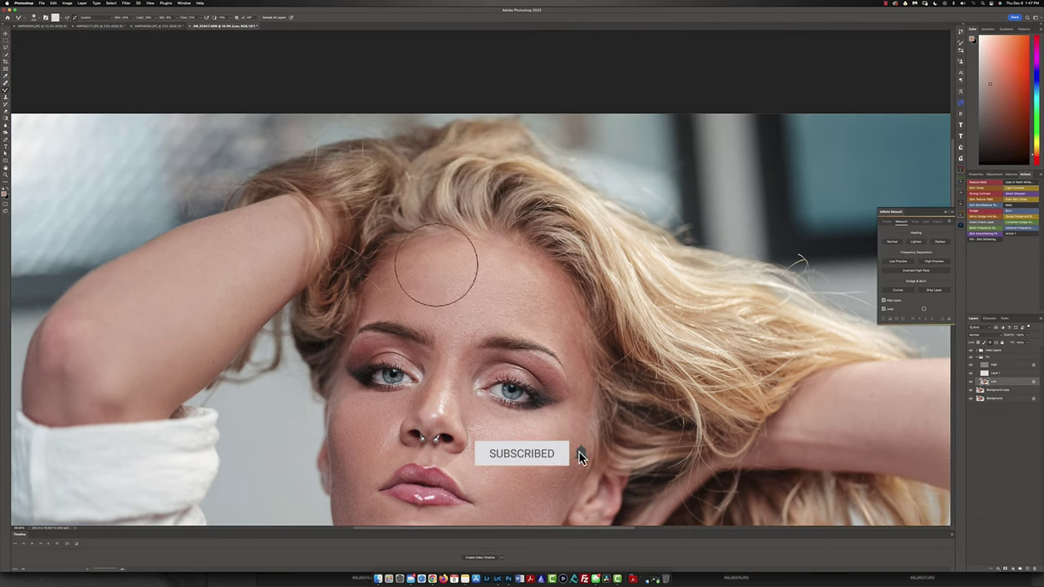
scroll(431, 411, "left", 5)
scroll(432, 412, "down", 2)
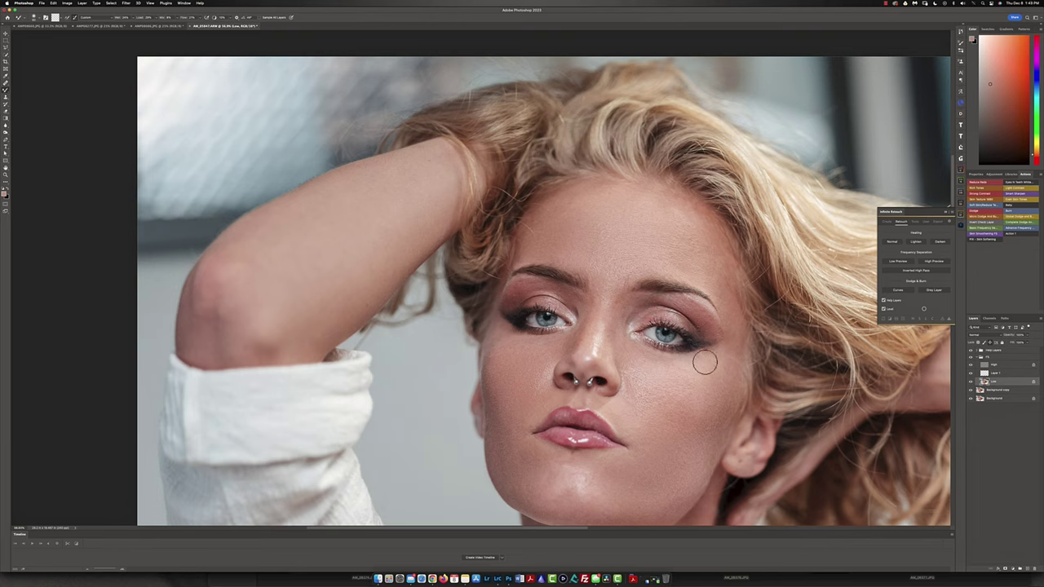
Step: Blend tones under the eye, across the cheek and on the chin with a resized Mixer Brush
key("bracketright")
key("bracketright")
key("bracketright")
key("bracketleft")
key("bracketleft")
key("bracketleft")
key("bracketright")
key("bracketright")
key("bracketright")
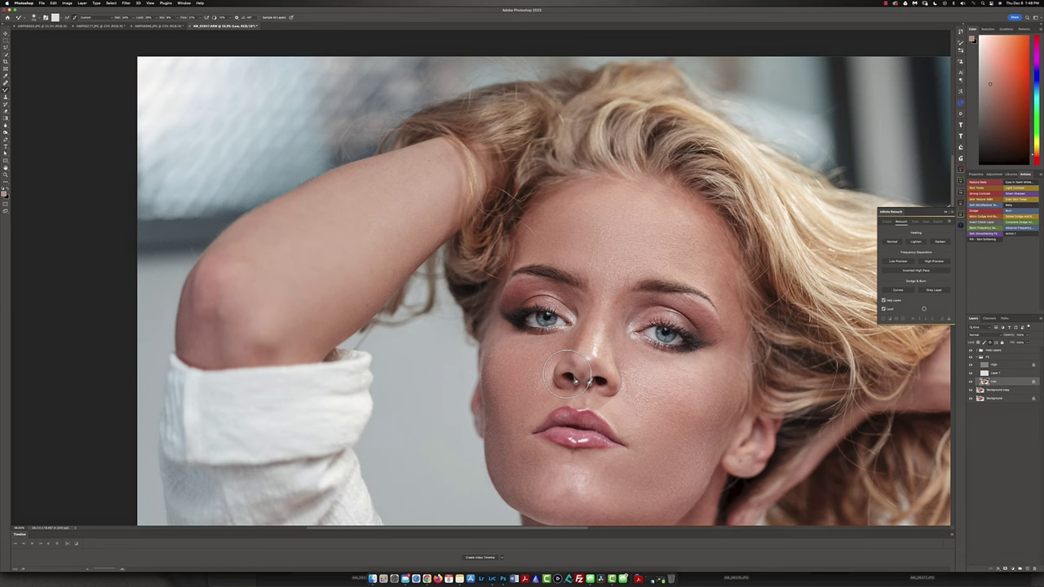
scroll(570, 375, "down", 3)
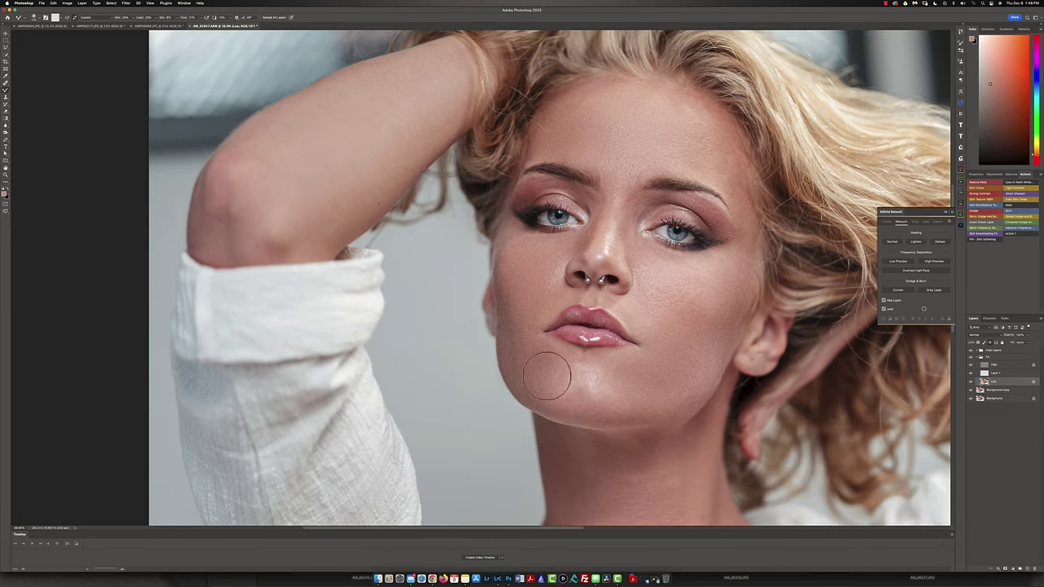
scroll(547, 373, "down", 5)
scroll(633, 373, "up", 5)
scroll(625, 324, "right", 2)
Step: Blend beside the nose and nose bridge, then toggle the retouch off and on to compare
key("bracketleft")
key("bracketleft")
key("bracketleft")
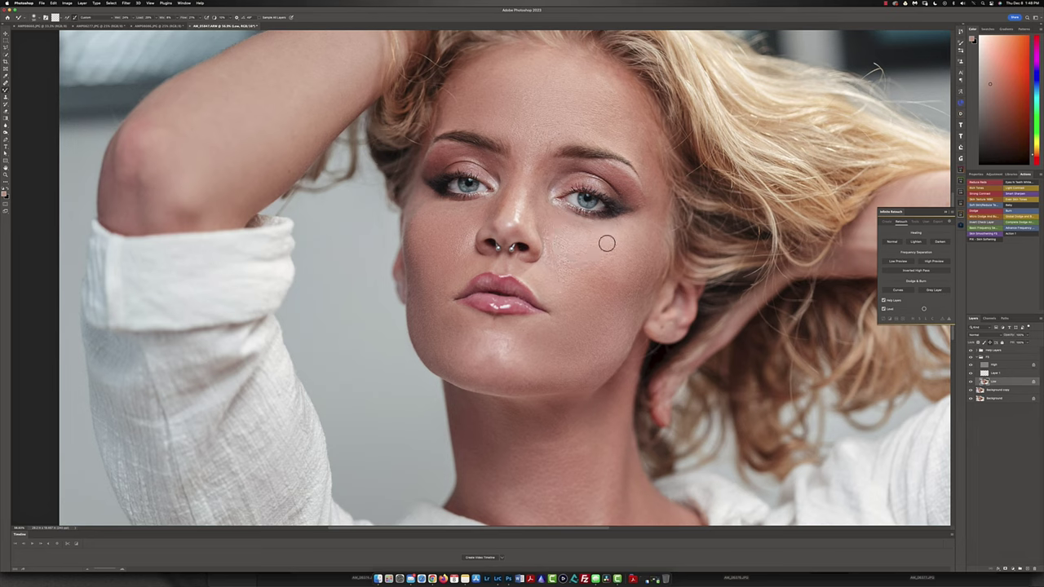
key("bracketright")
key("bracketright")
key("bracketright")
key("bracketleft")
key("bracketleft")
key("bracketleft")
left_click(971, 398, "alt")
left_click(971, 399, "alt")
Step: Clone clean texture on the cheek of the High layer with a small Clone Stamp
left_click(1009, 365)
key("s")
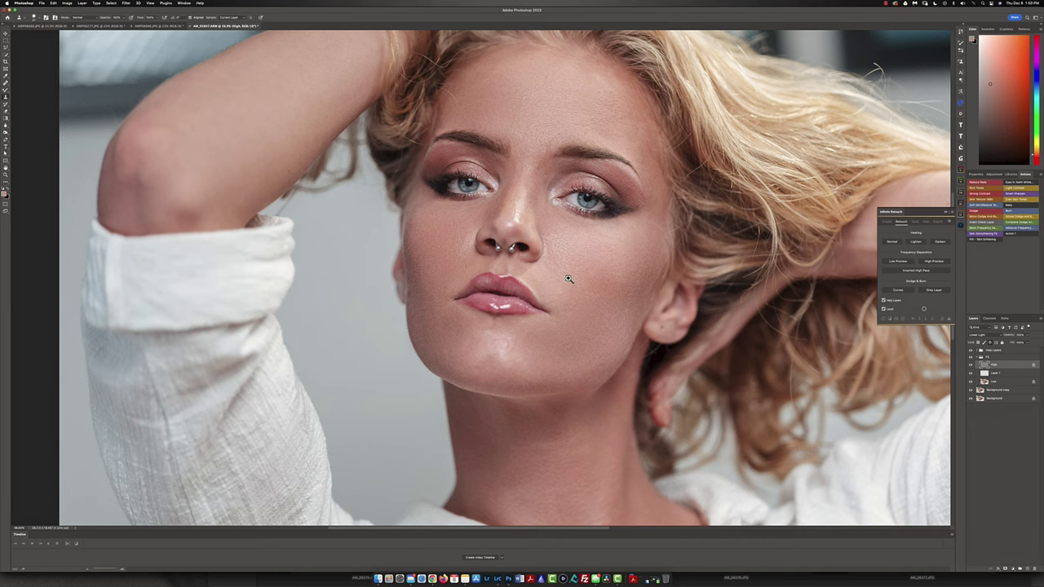
scroll(568, 279, "up", 5)
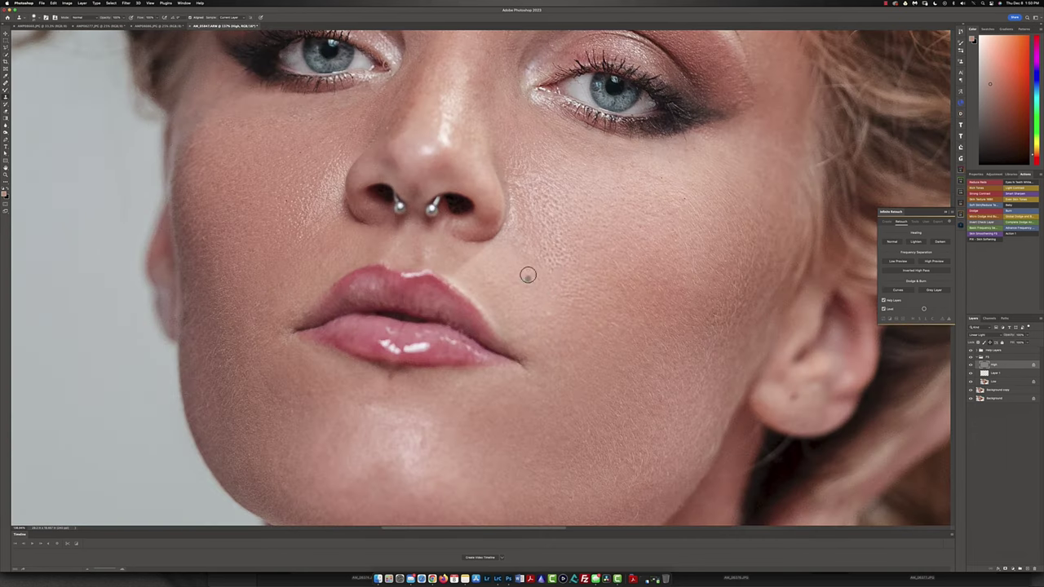
left_click_drag(532, 244, 525, 244)
scroll(416, 393, "down", 5)
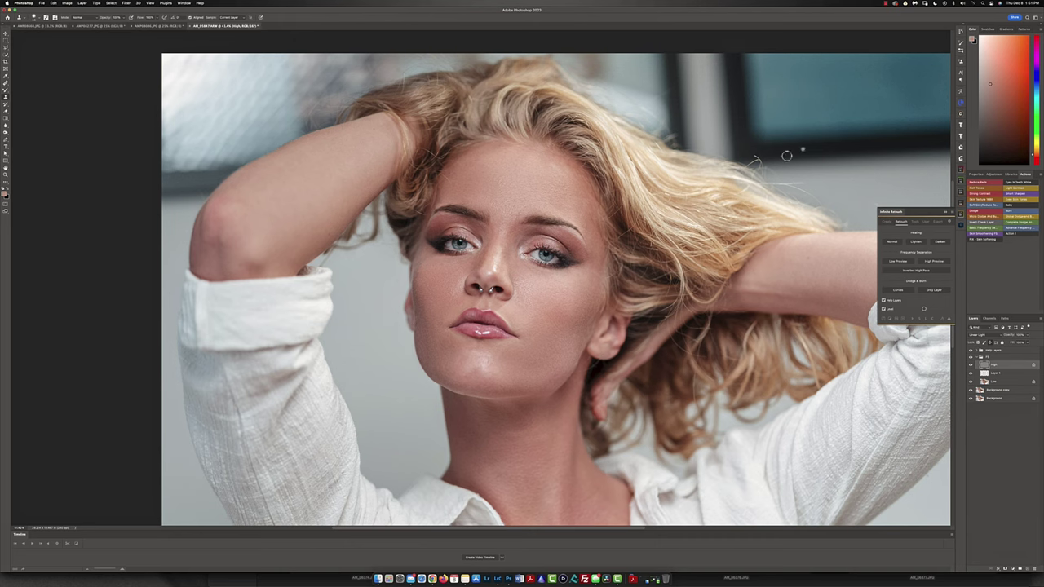
scroll(544, 298, "up", 5)
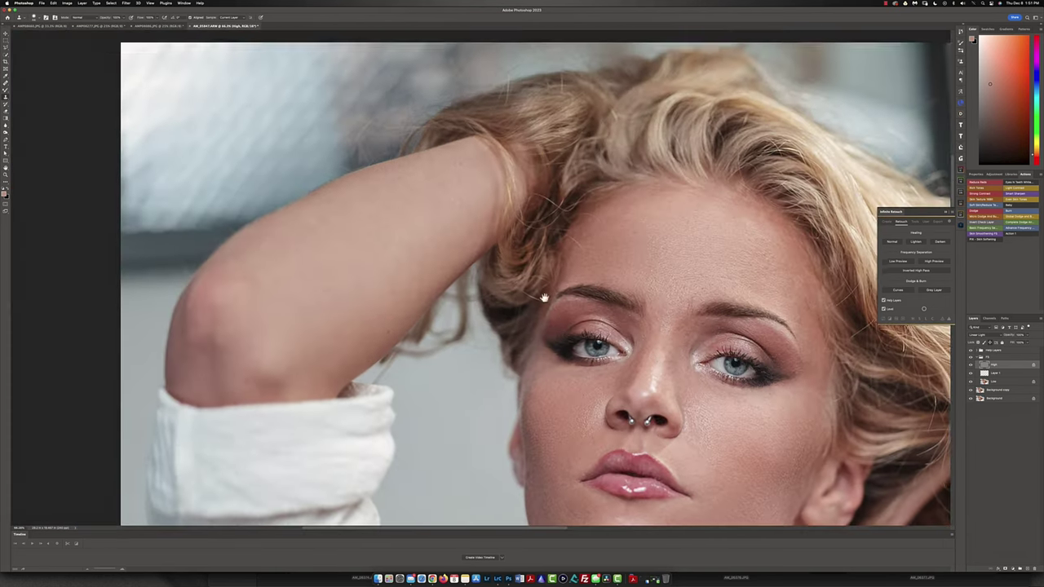
Step: On the Low layer, blend skin tone over the elbow and along the forearm with the Mixer Brush
left_click_drag(543, 298, 532, 274)
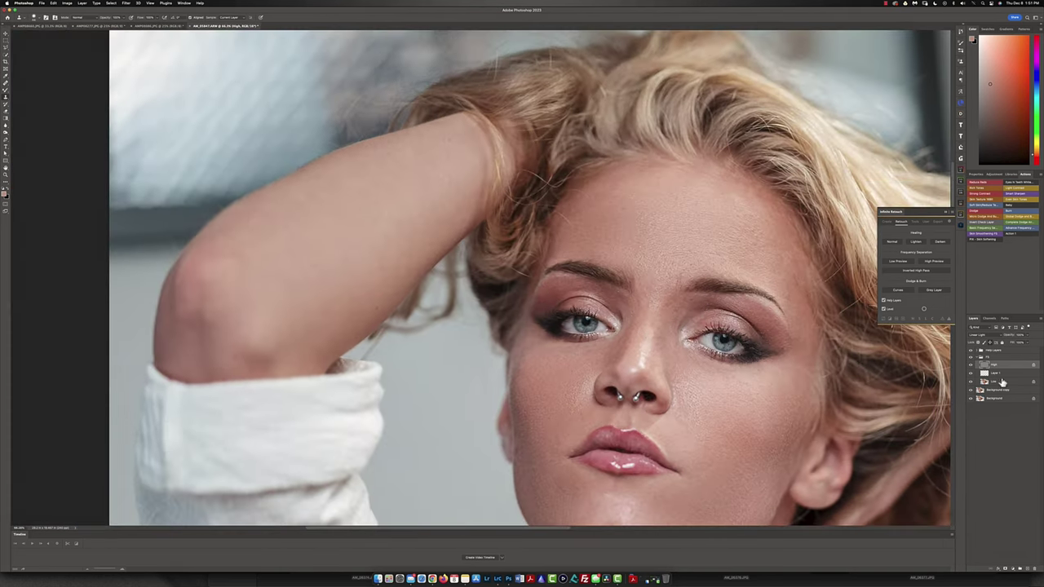
left_click(991, 380)
key("b")
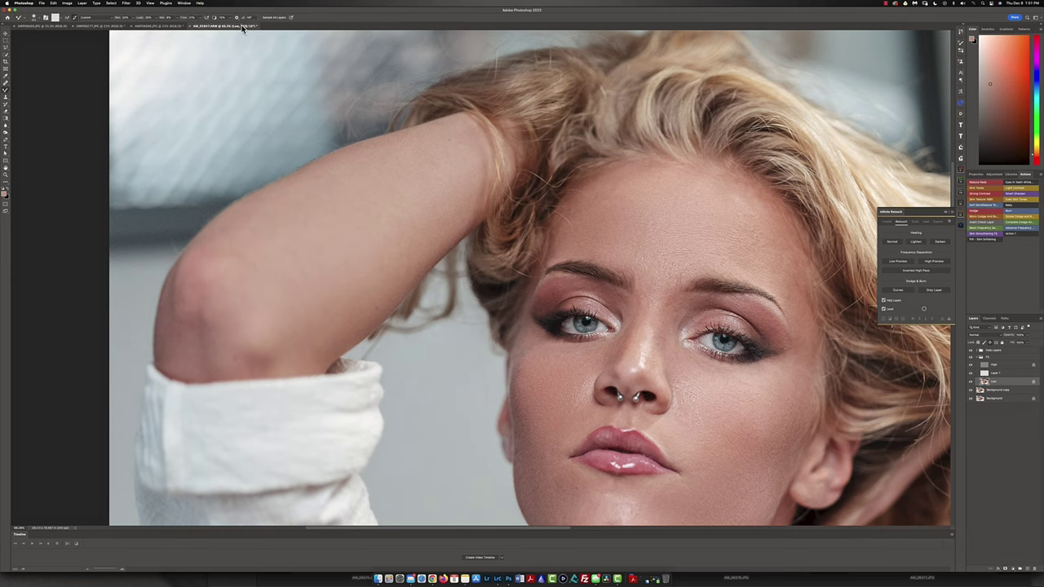
mouse_move(275, 249)
left_mouse_down()
mouse_move(237, 273)
mouse_move(280, 338)
mouse_move(221, 343)
mouse_move(197, 279)
left_mouse_up()
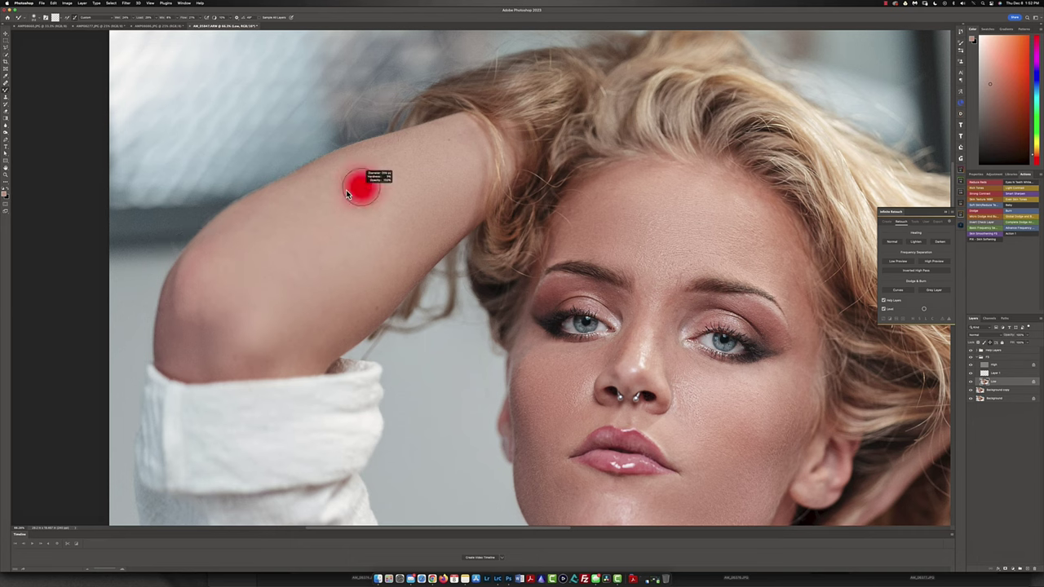
scroll(416, 240, "down", 5)
scroll(417, 240, "right", 10)
left_click_drag(564, 235, 495, 349)
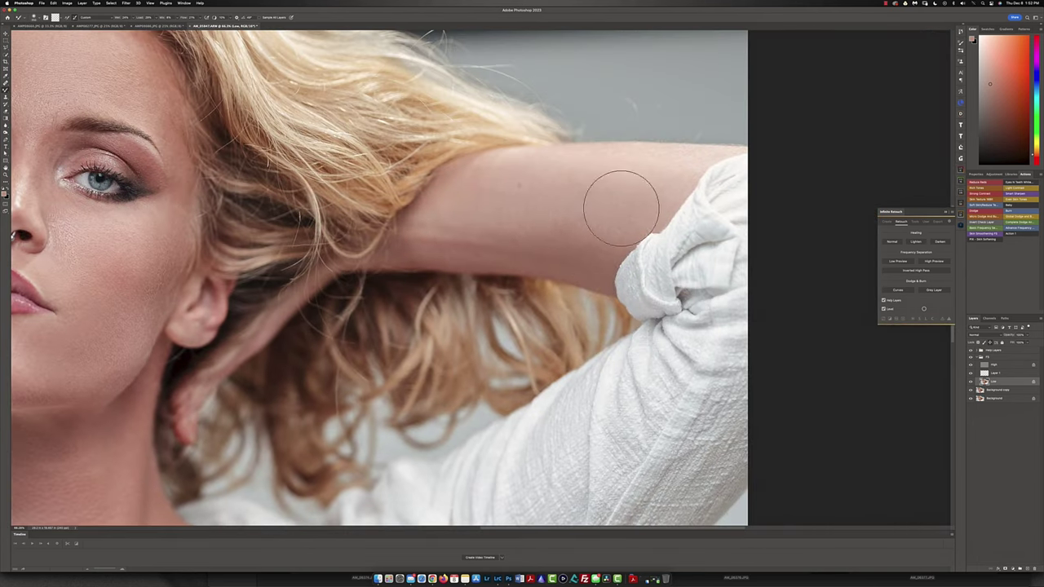
left_click_drag(619, 205, 641, 187)
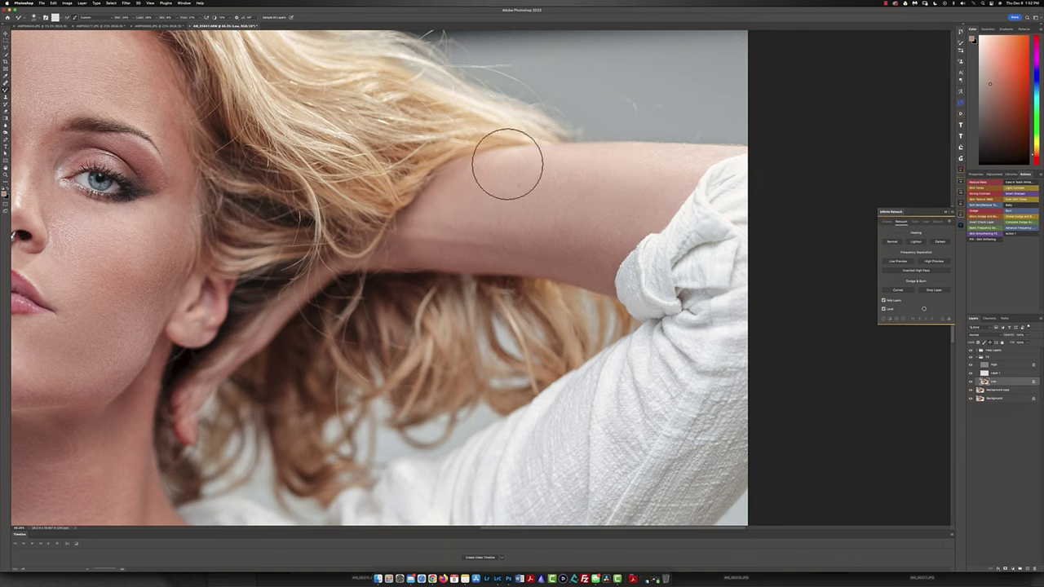
scroll(571, 212, "left", 10)
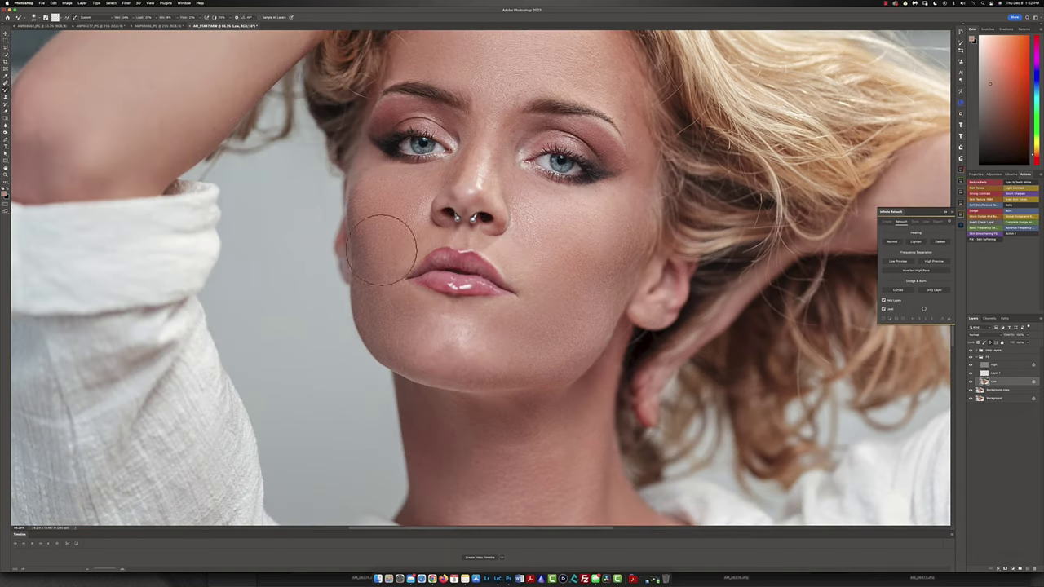
key("bracketleft")
key("bracketleft")
Step: Clone clean skin texture over the chin on the High layer
key("alt+bracketright")
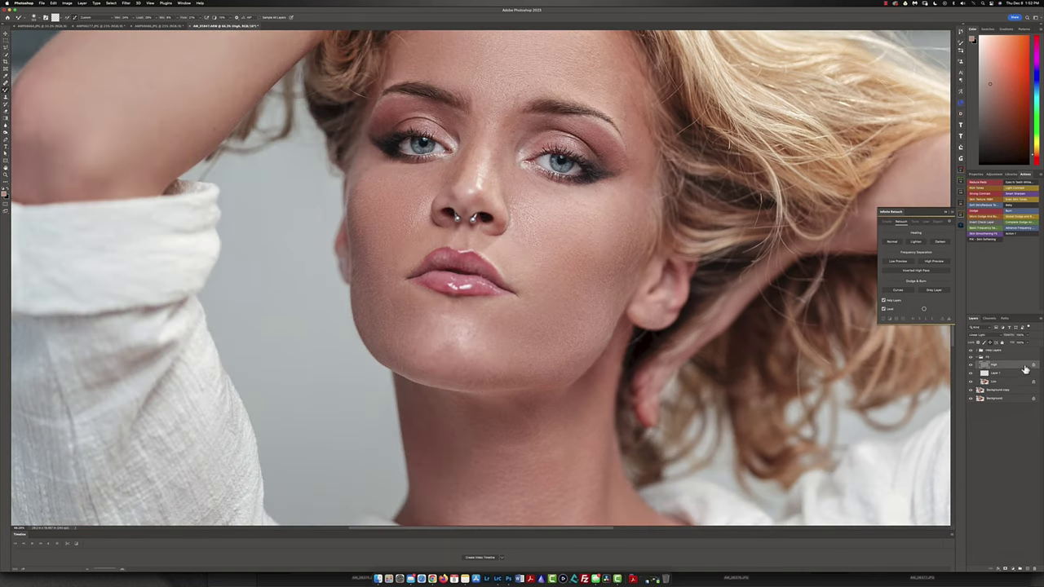
key("s")
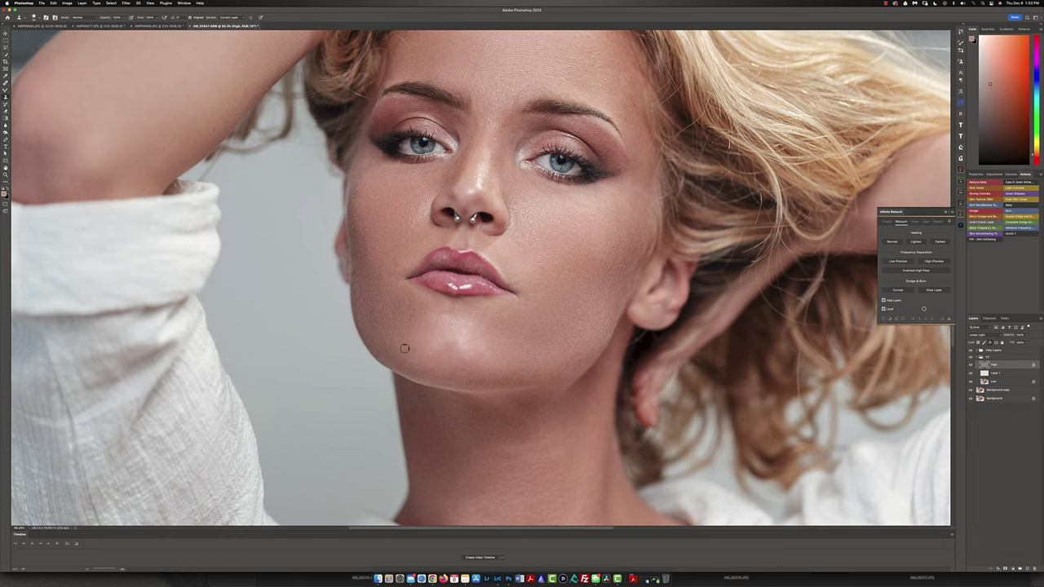
left_click_drag(405, 349, 411, 322)
left_click_drag(519, 322, 594, 328)
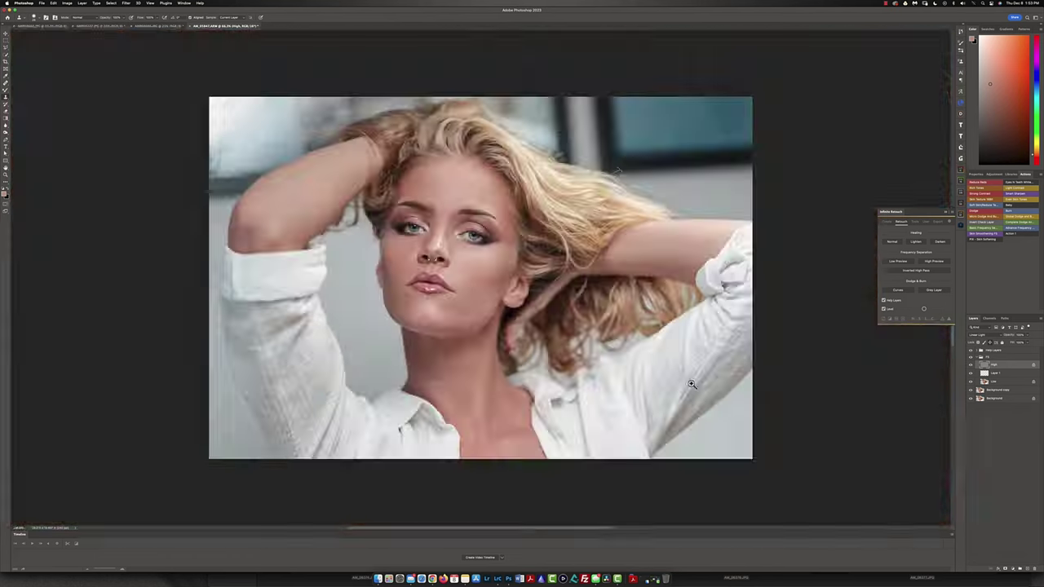
Step: Fit the photo on screen and add a new empty layer above the FS group
key("ctrl+0")
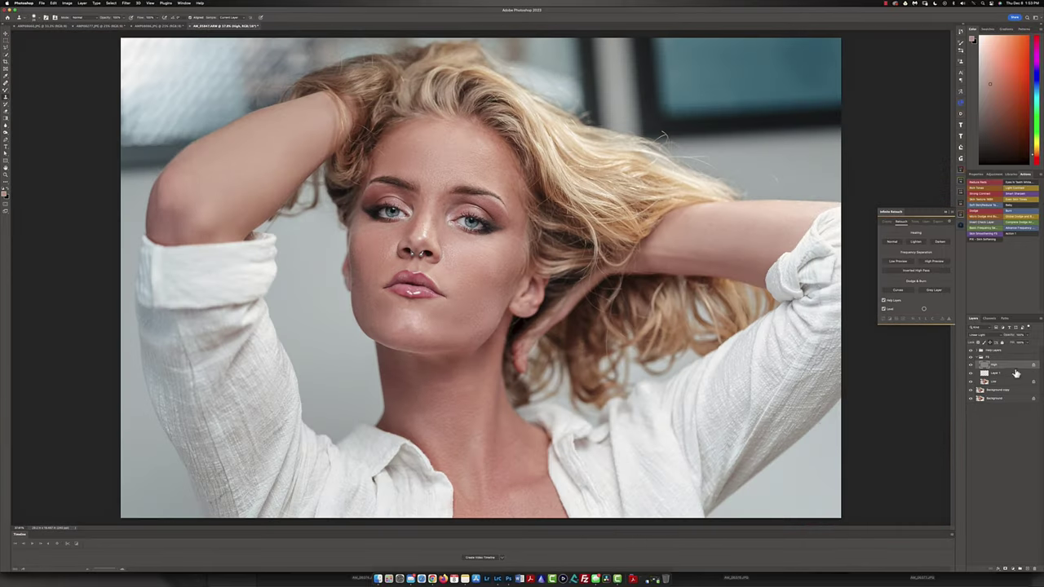
left_click(1013, 359)
left_click(1026, 568)
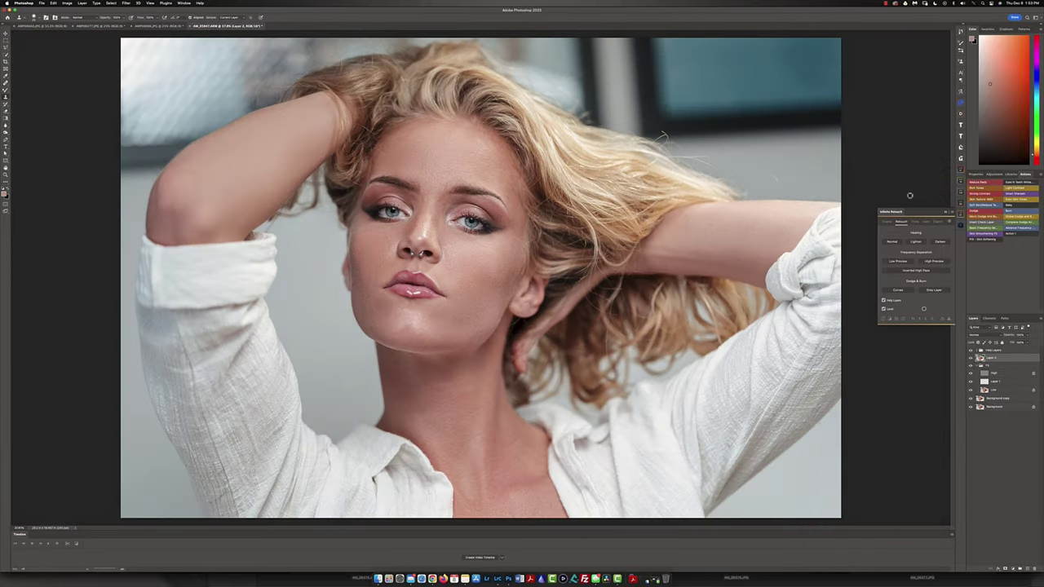
Step: Create Dodge & Burn curves layers with Help Layers shown, select Burn, then hide Help Layers
left_click(889, 322)
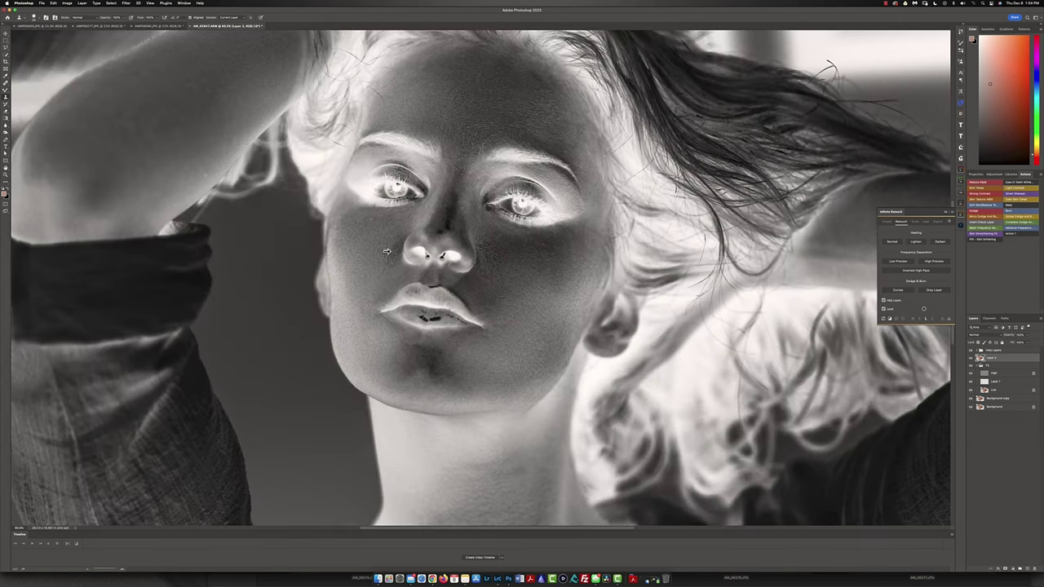
left_click(897, 289)
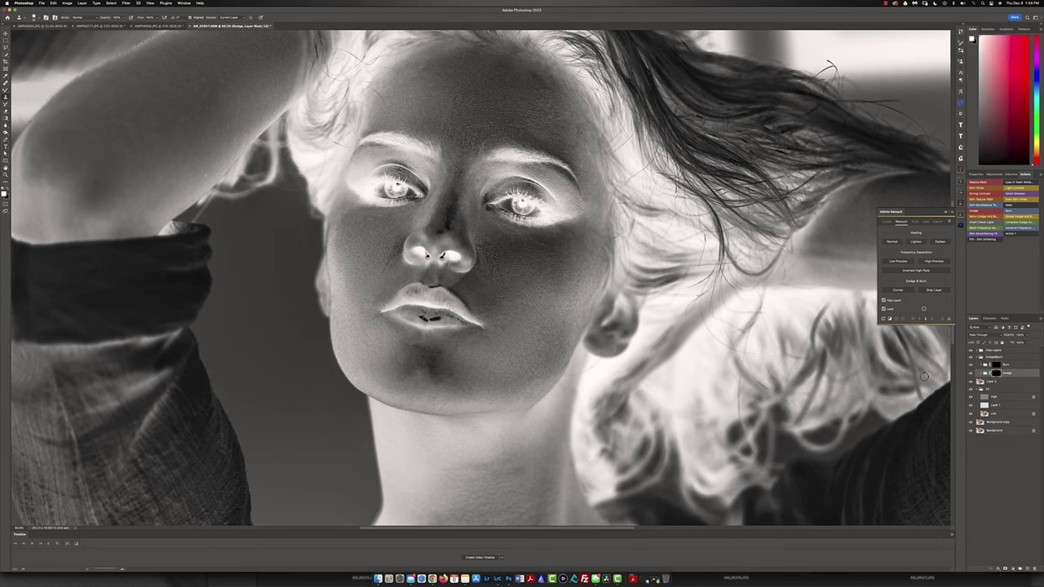
scroll(460, 387, "up", 3)
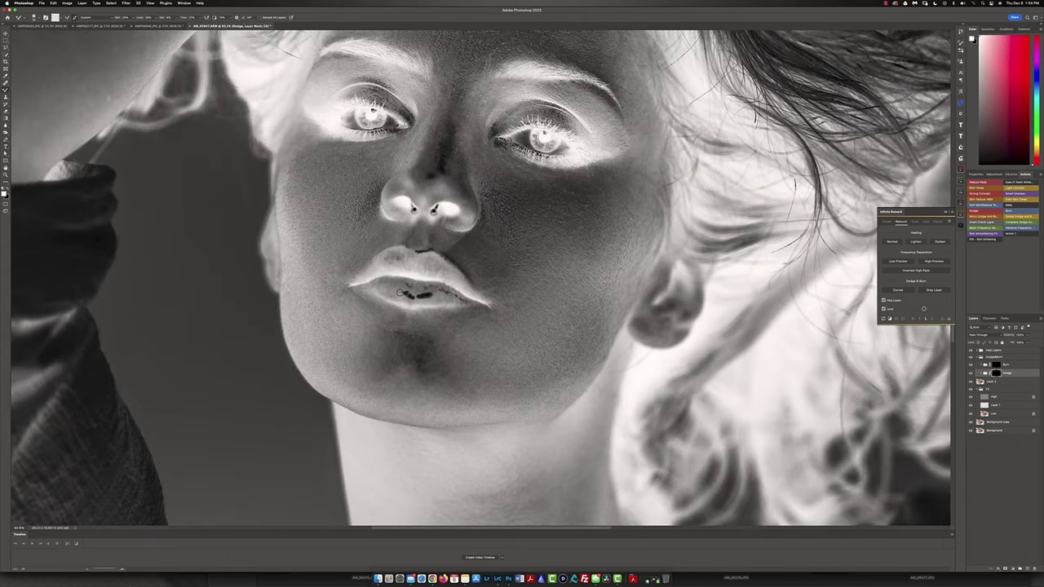
key("b")
key("alt+bracketright")
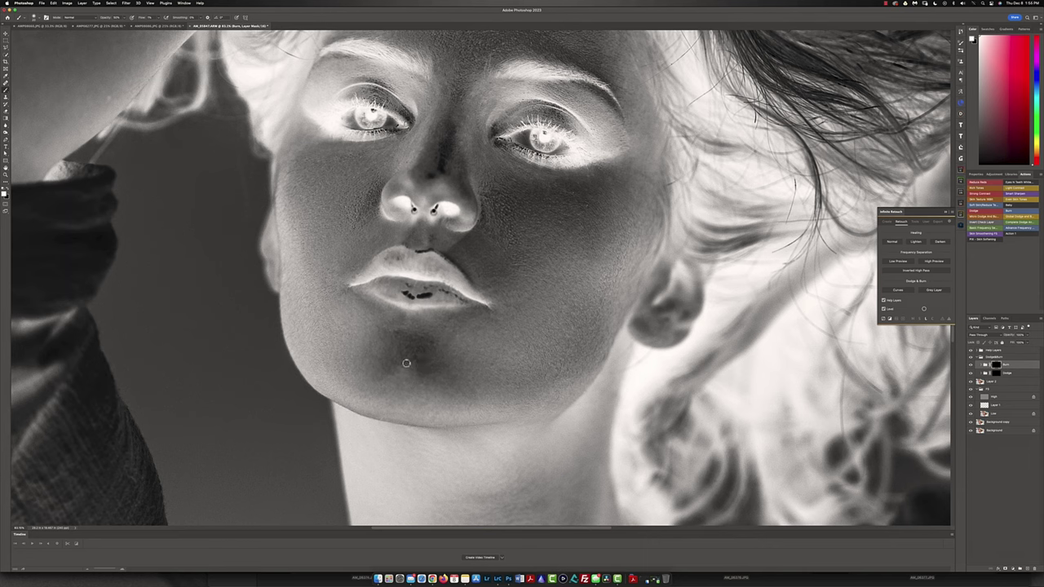
scroll(433, 198, "up", 5)
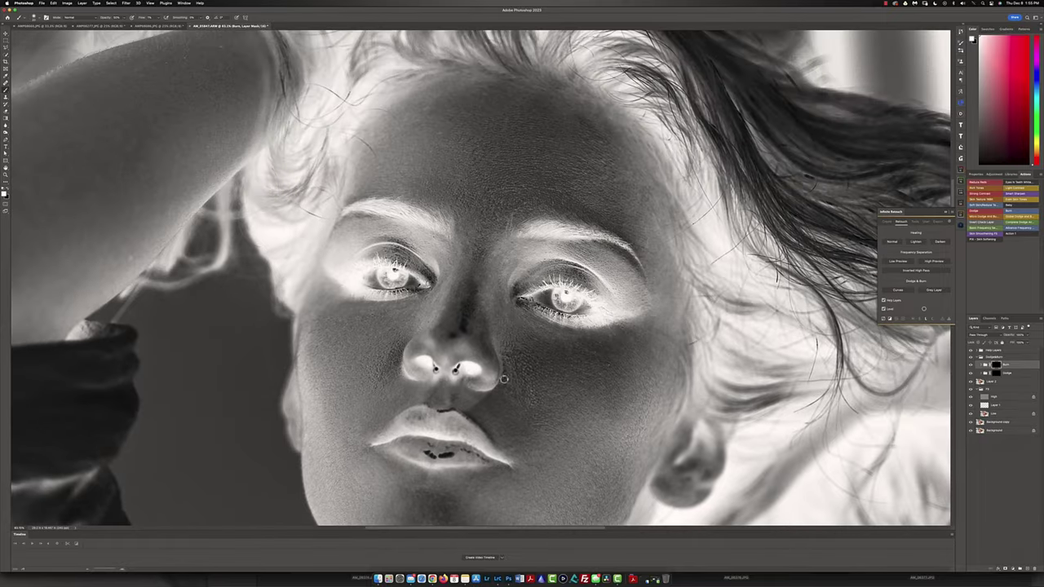
scroll(473, 279, "up", 2)
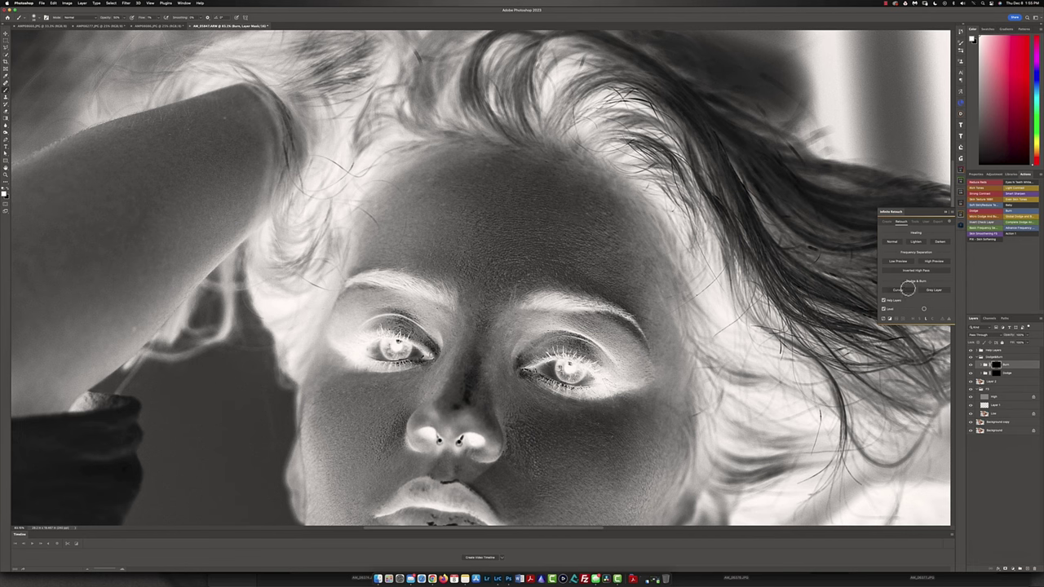
left_click(883, 300)
key("ctrl+0")
scroll(571, 285, "up", 5)
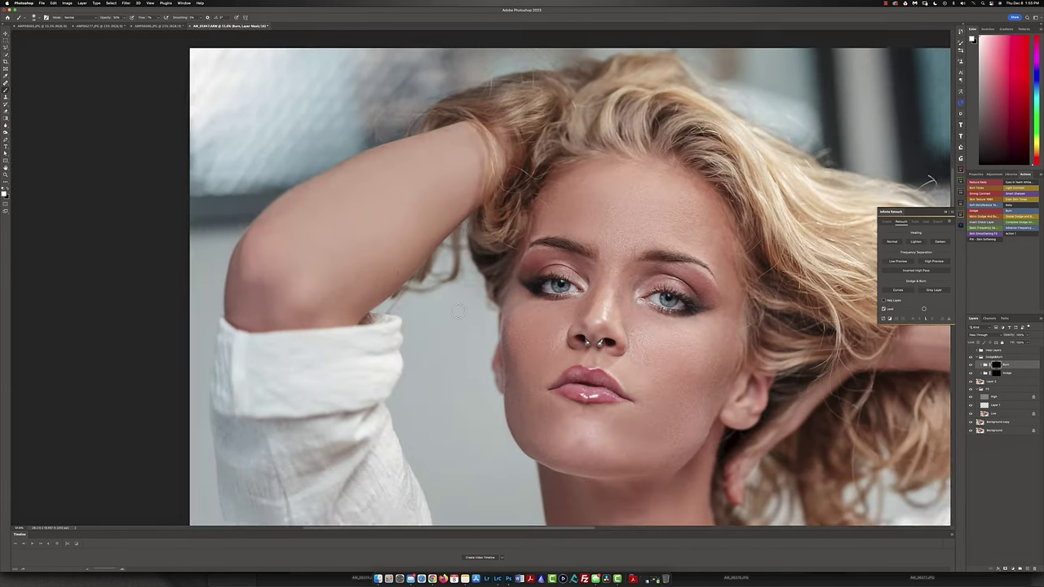
left_click(1024, 372)
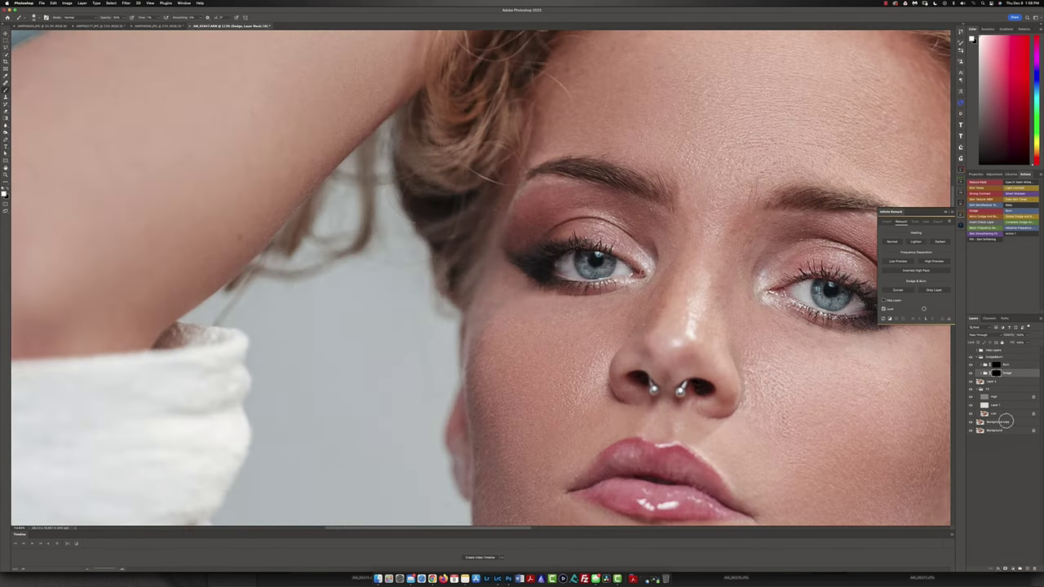
key("ctrl+0")
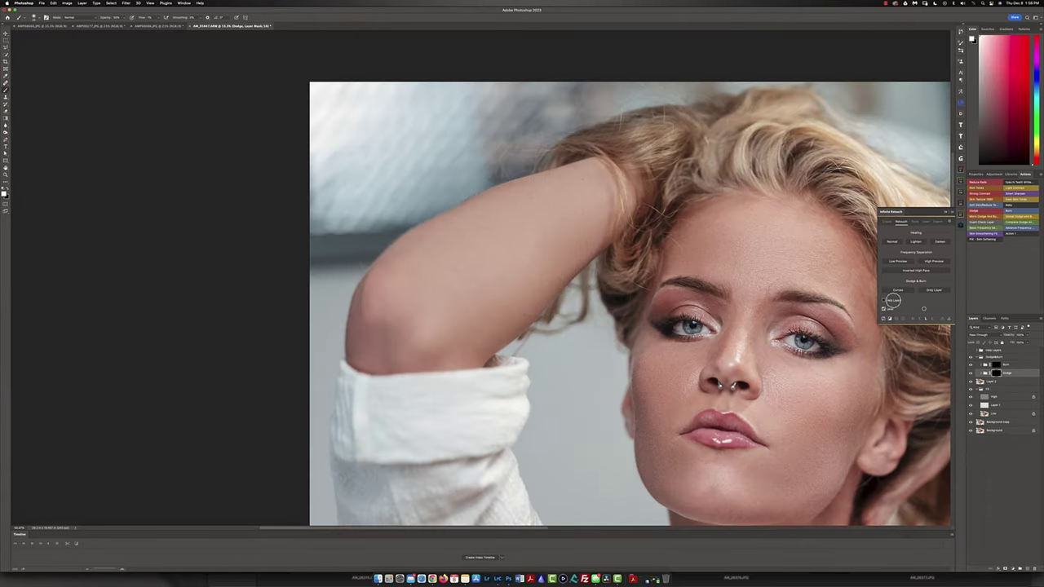
left_click(883, 300)
scroll(767, 353, "up", 3)
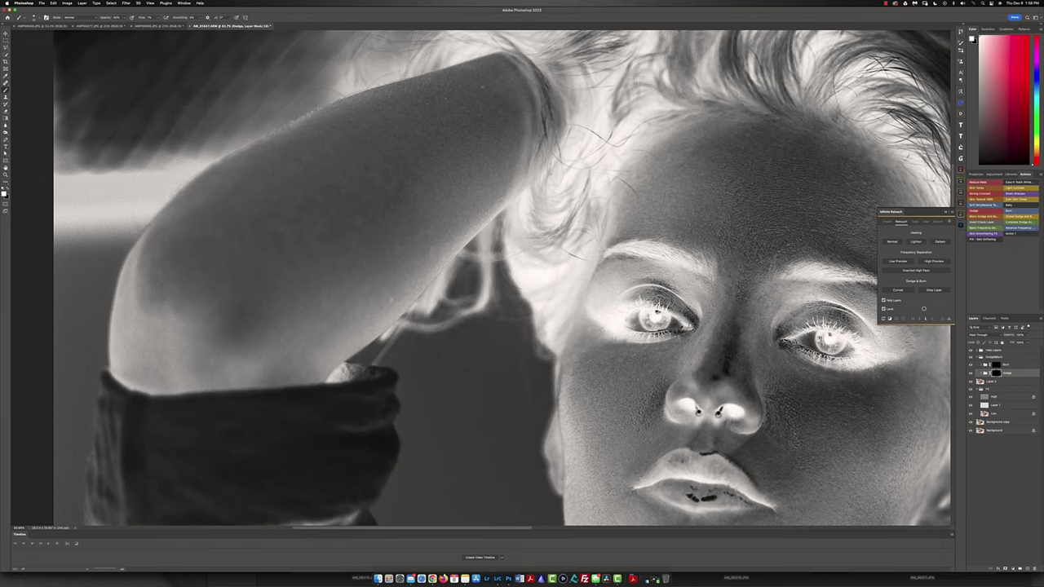
key("super+0")
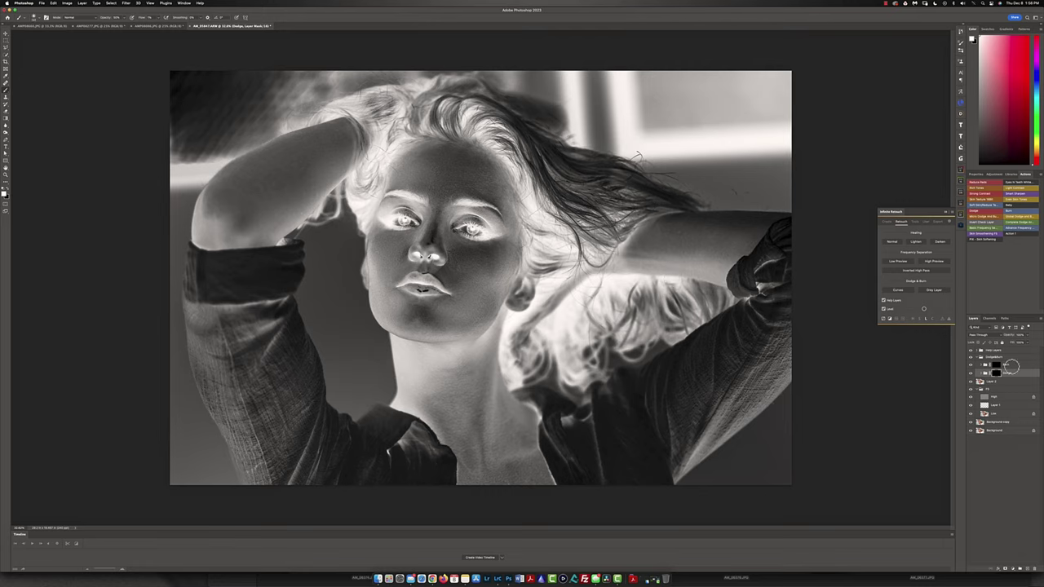
left_click(1011, 365)
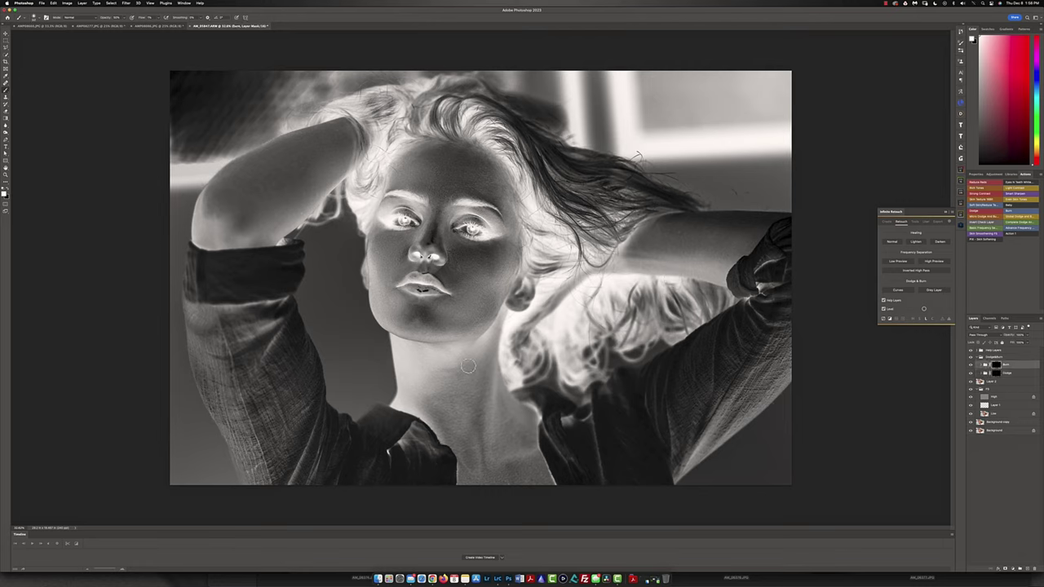
left_click(1009, 373)
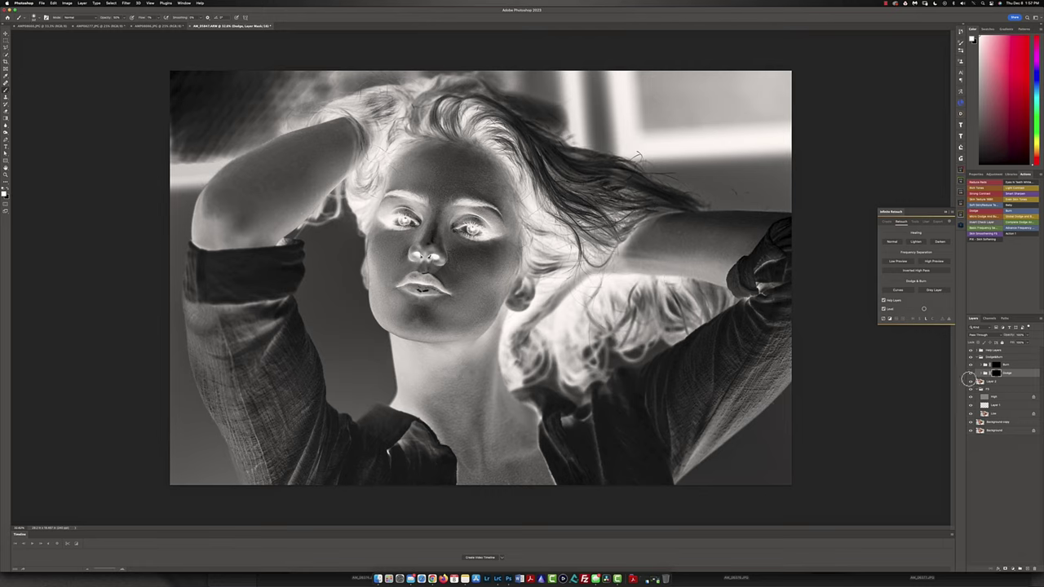
key("super+z")
left_click(1021, 365)
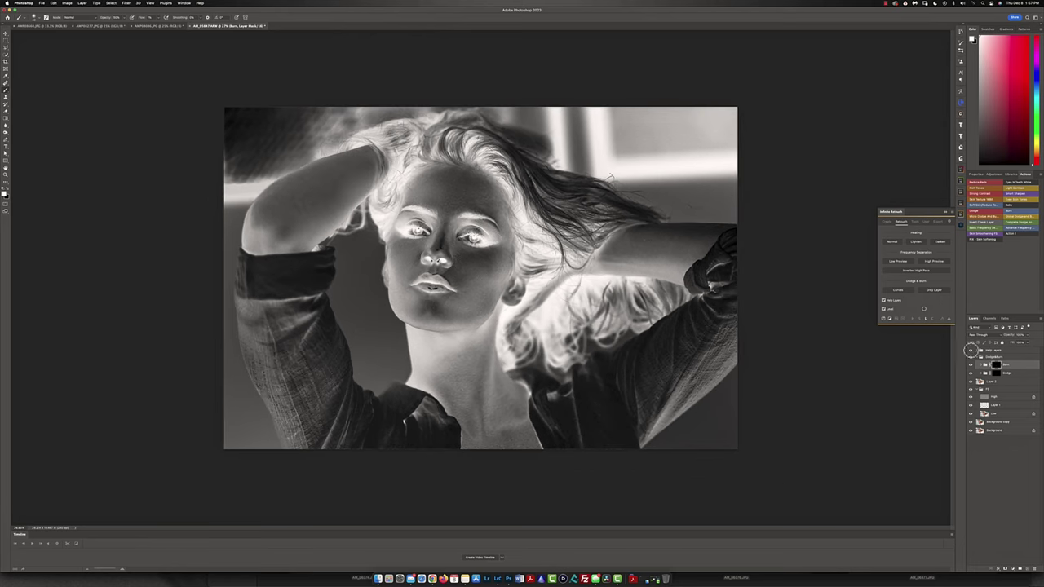
left_click(970, 350)
scroll(567, 196, "up", 2)
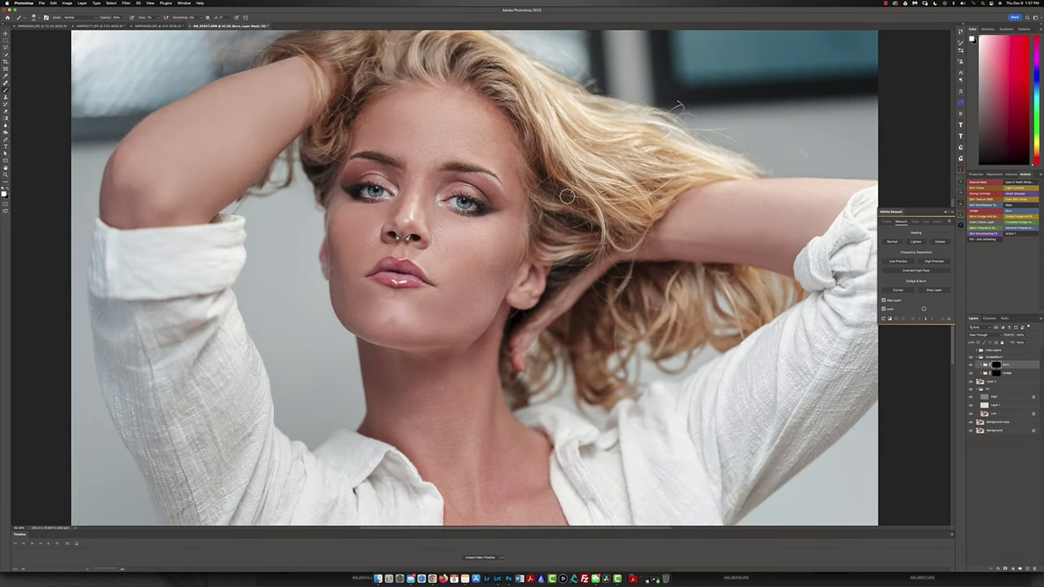
scroll(498, 236, "down", 2)
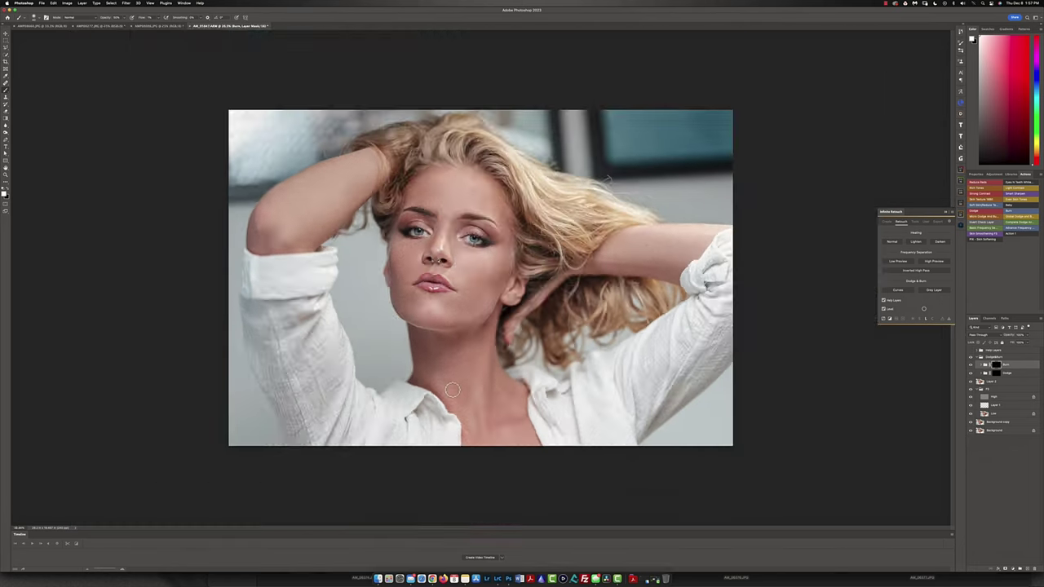
scroll(519, 218, "up", 2)
scroll(520, 218, "up", 3)
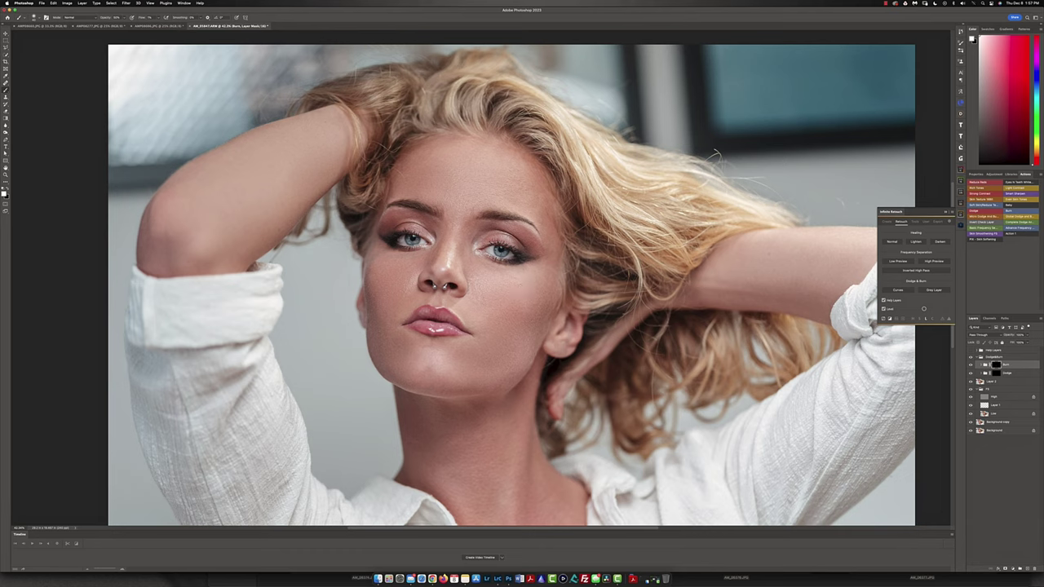
Step: Add a new top layer and generate an Infinite Skin smoothing layer with a black mask
left_click(908, 238)
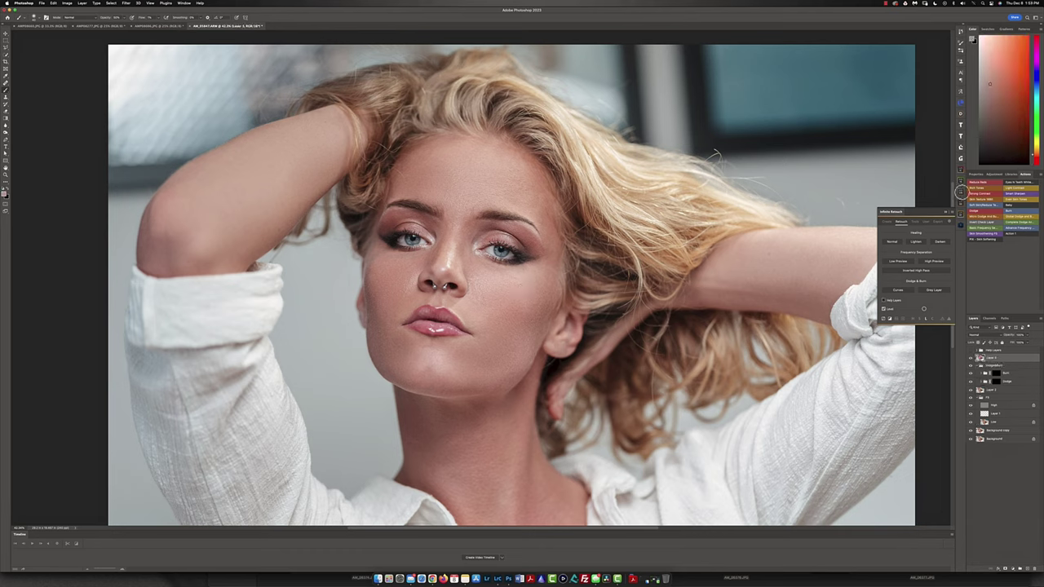
left_click(960, 193)
left_click(958, 214)
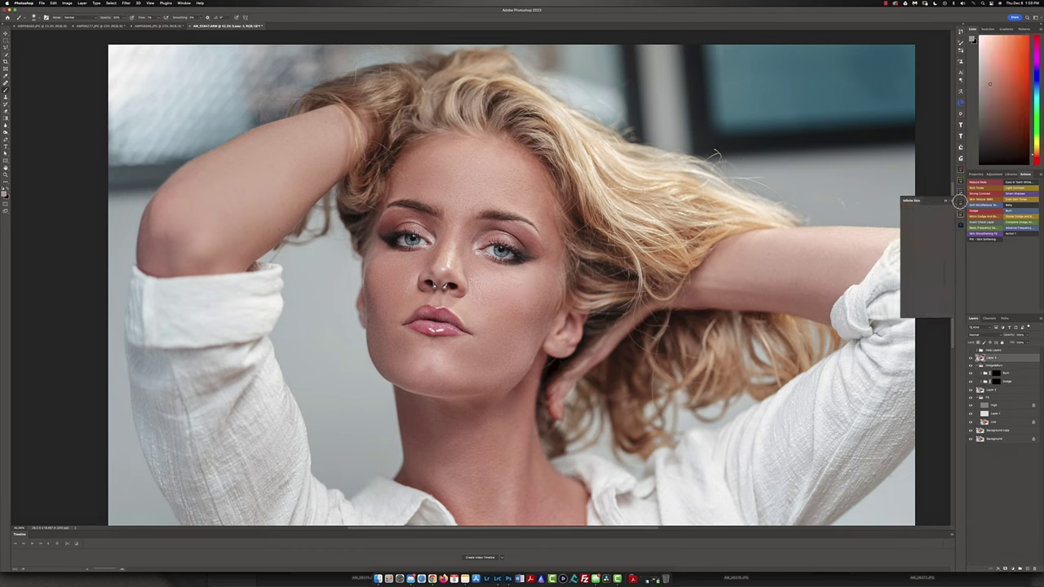
left_click(927, 247)
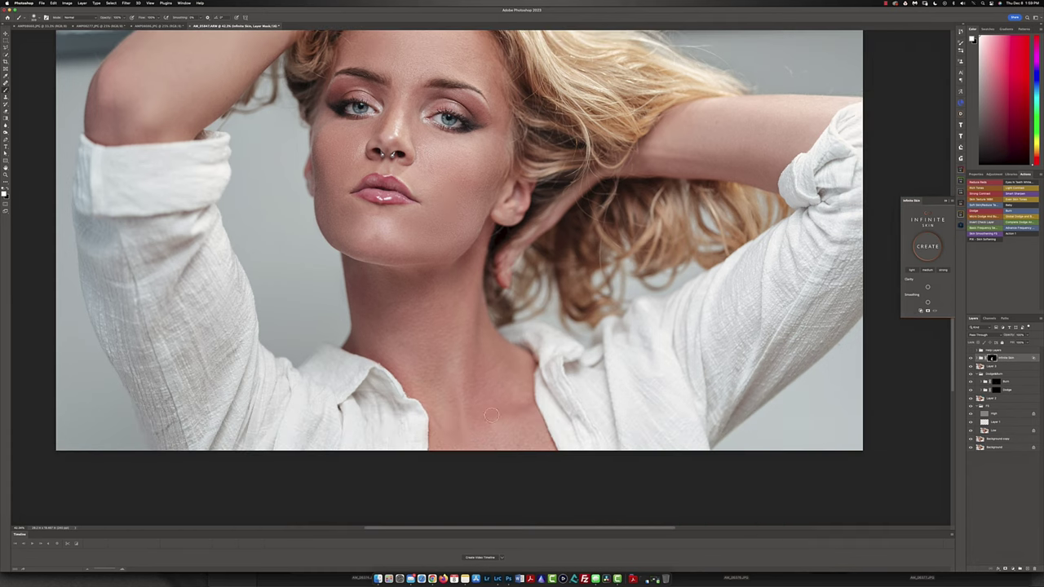
scroll(476, 438, "down", 5)
scroll(477, 438, "right", 3)
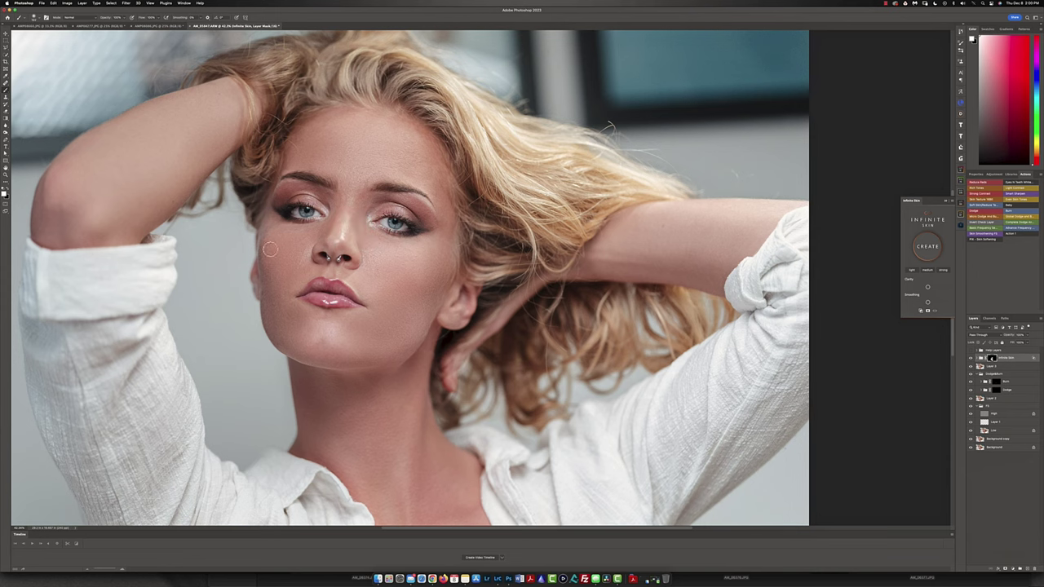
scroll(360, 223, "up", 4)
scroll(360, 223, "left", 2)
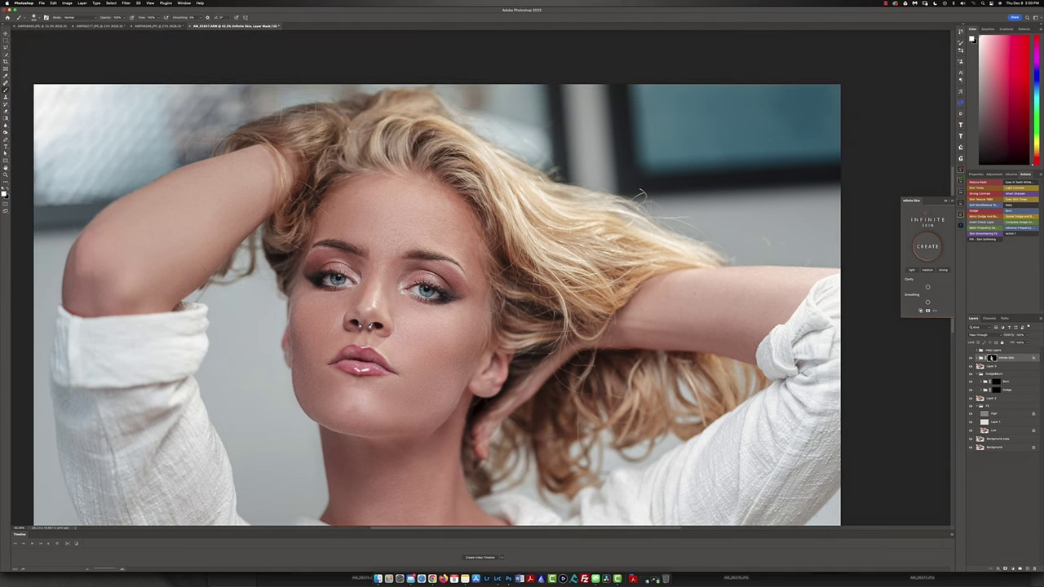
scroll(477, 311, "up", 5)
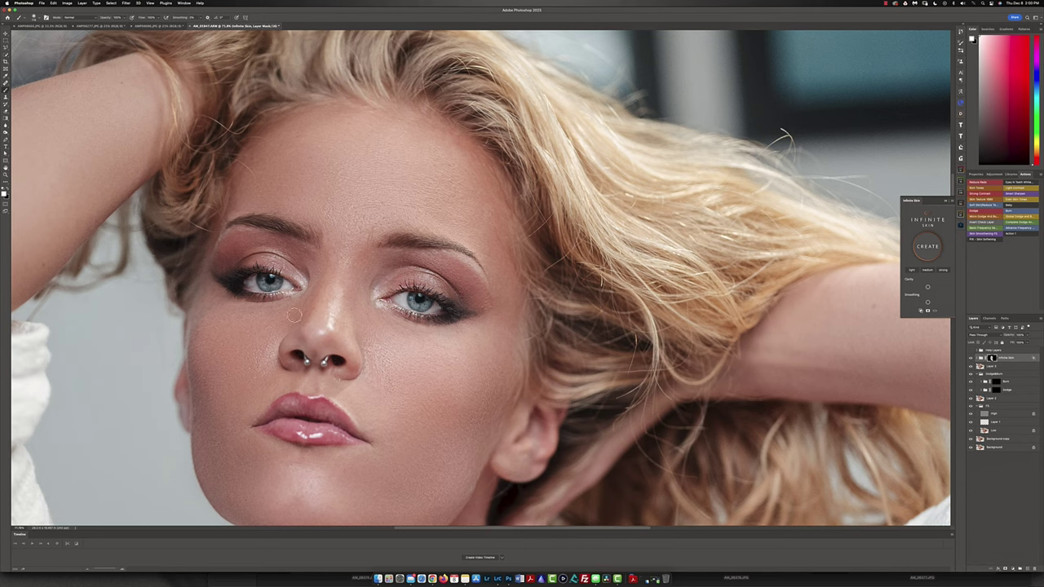
scroll(406, 275, "down", 5)
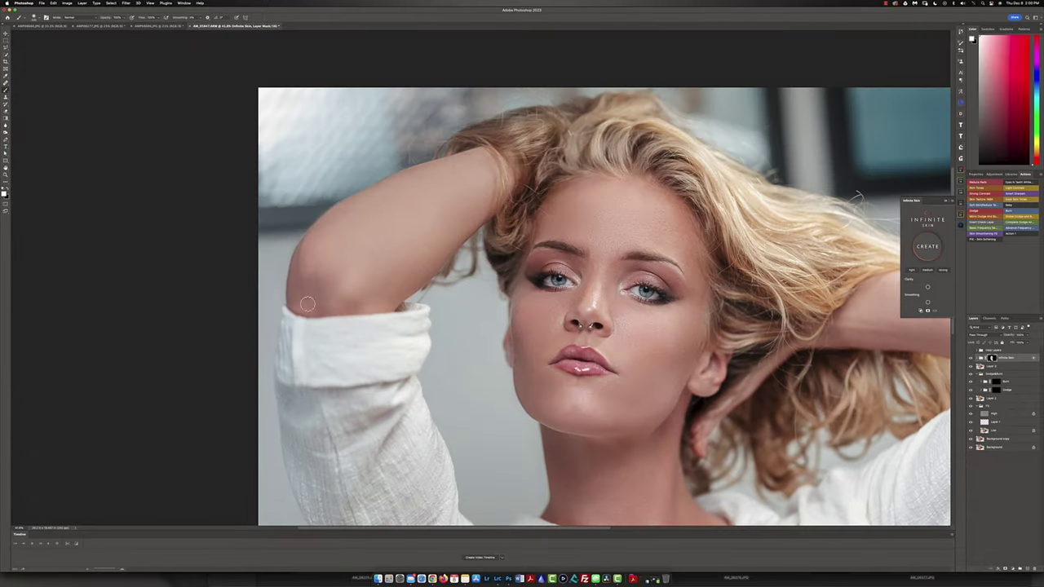
scroll(502, 279, "right", 6)
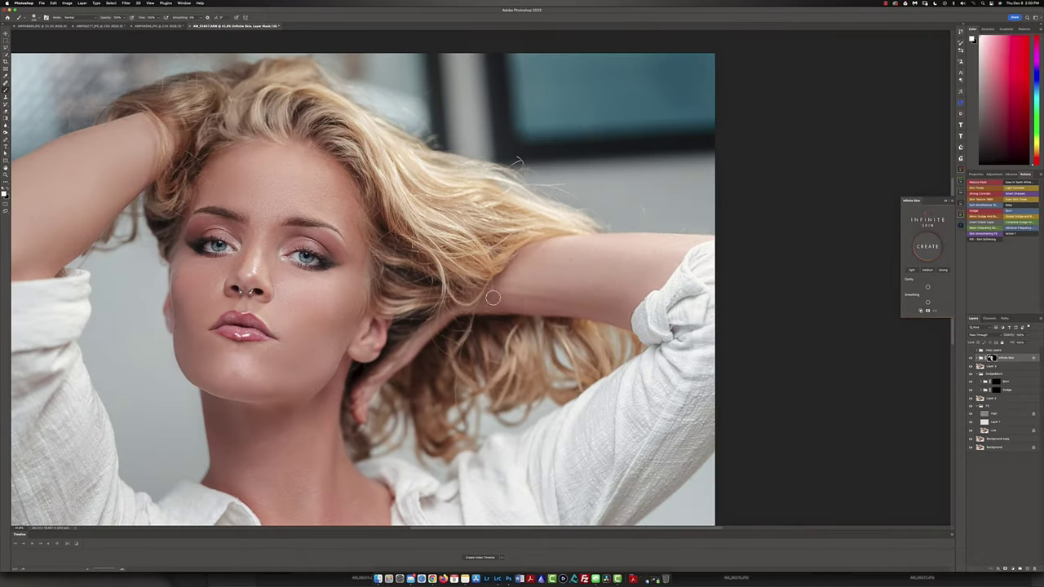
scroll(492, 298, "left", 5)
key("ctrl+0")
Step: Raise skin clarity slightly and run Bright Infinite Unify, sampling skin tones in Color Range
left_click_drag(927, 287, 944, 286)
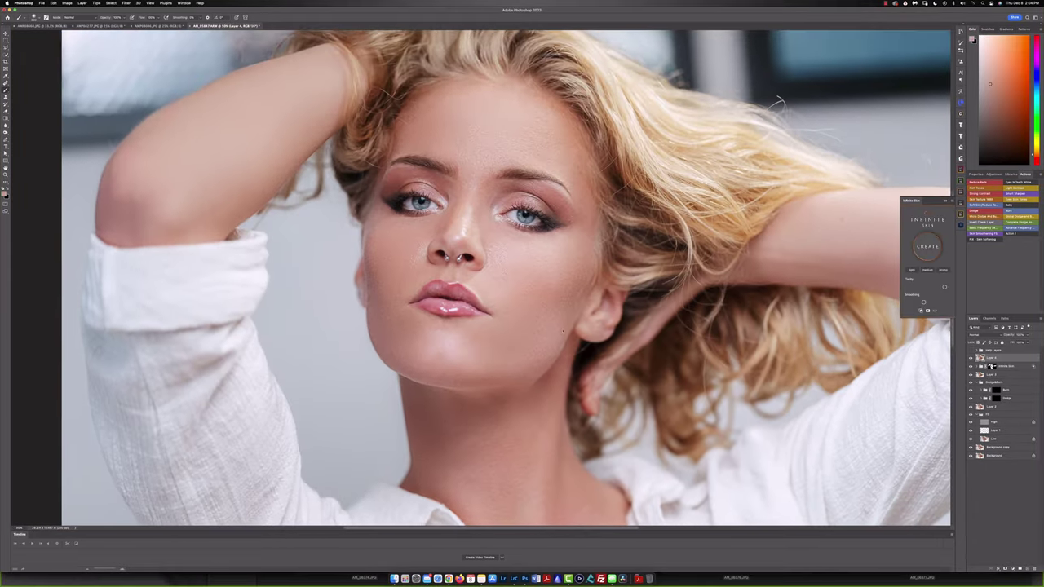
left_click(943, 266)
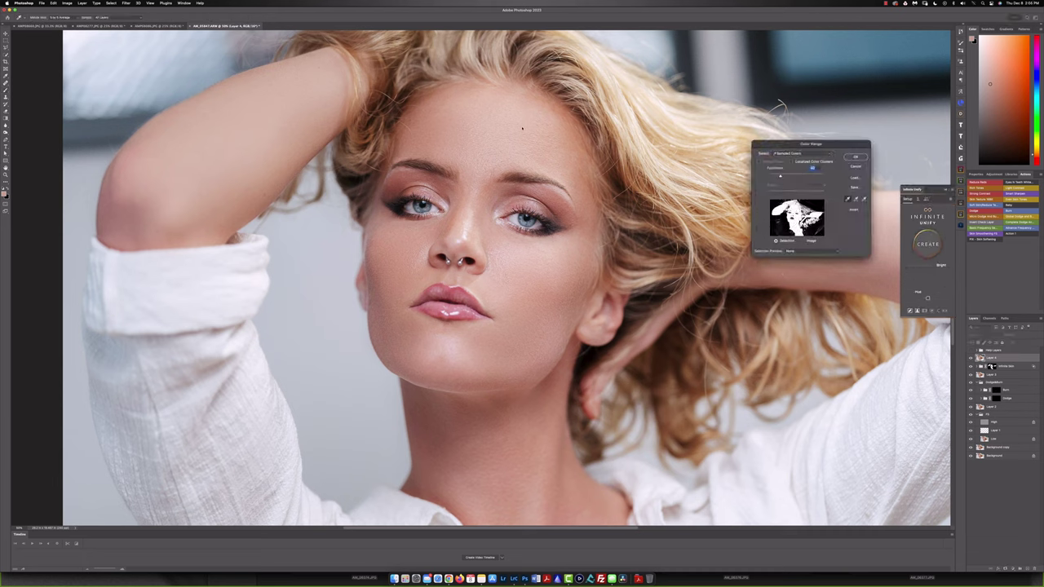
left_click(522, 128)
left_click(408, 147)
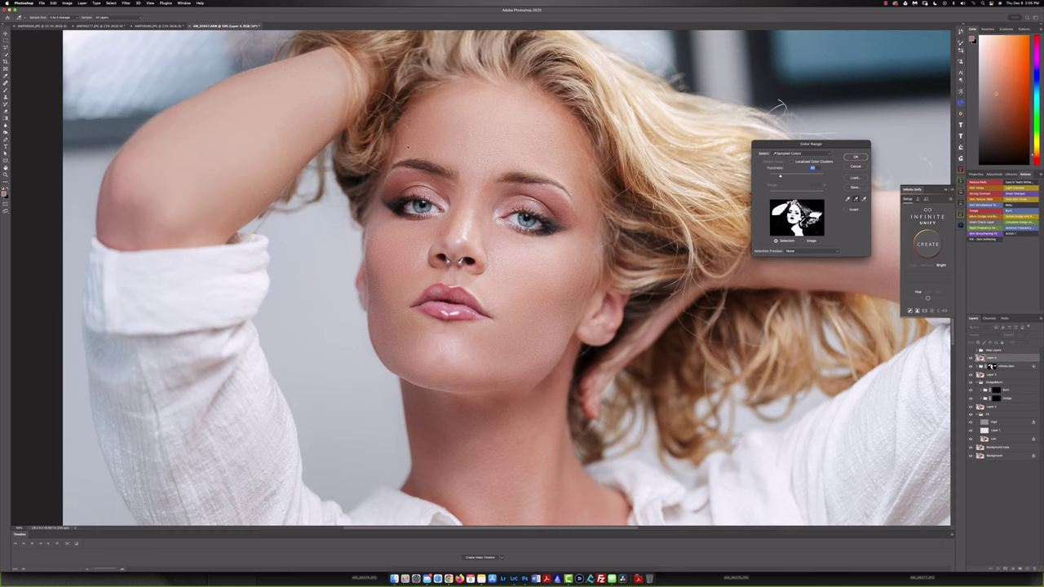
key("Return")
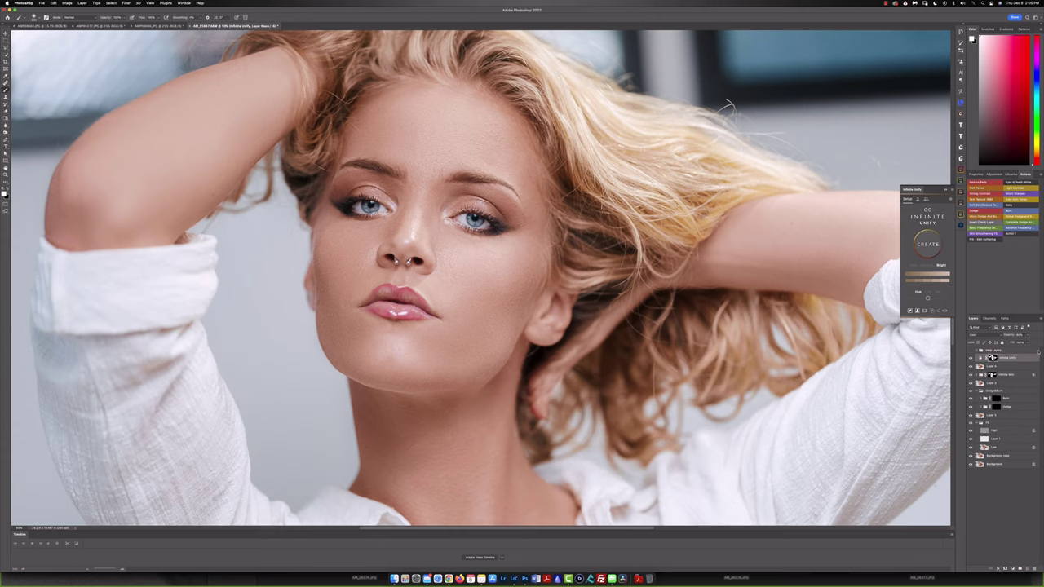
Step: Resize the brush and pan up to bring the top of the hair into view
left_click_drag(601, 209, 628, 221)
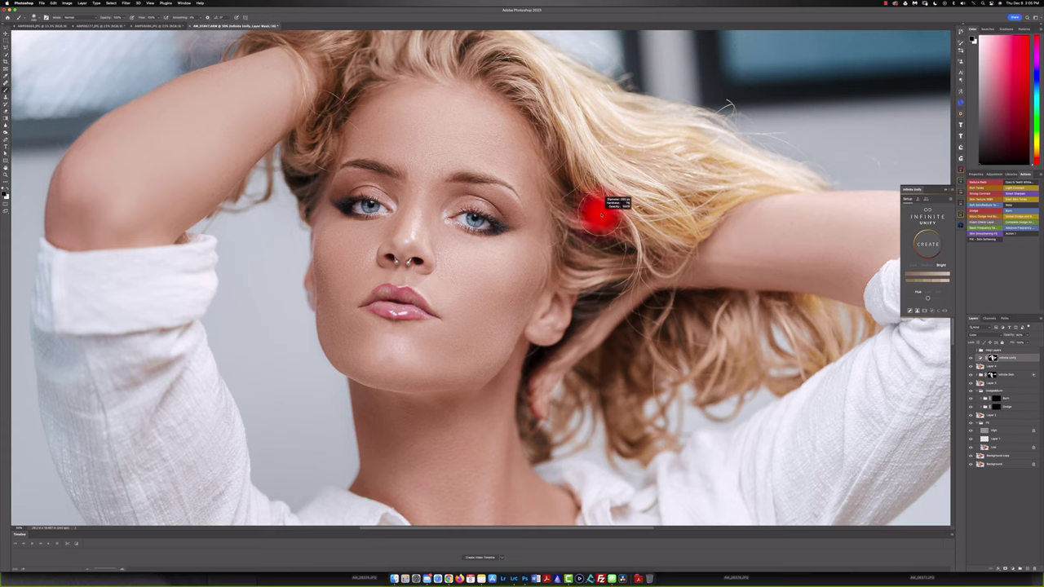
scroll(588, 142, "up", 5)
scroll(588, 142, "left", 2)
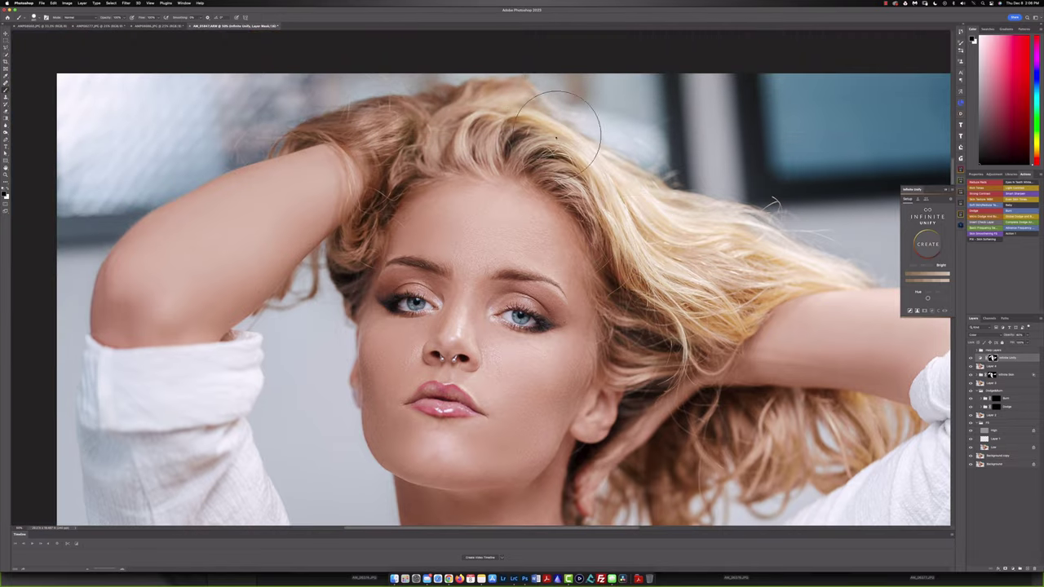
left_click_drag(575, 181, 500, 161)
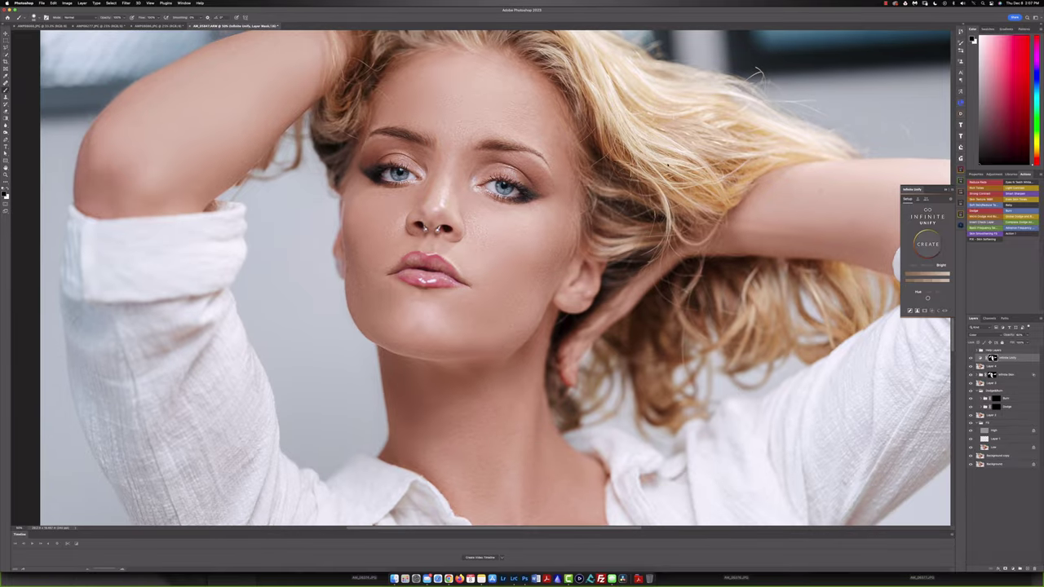
Step: Add a Curves 1 adjustment layer at the top of the layer stack
key("v")
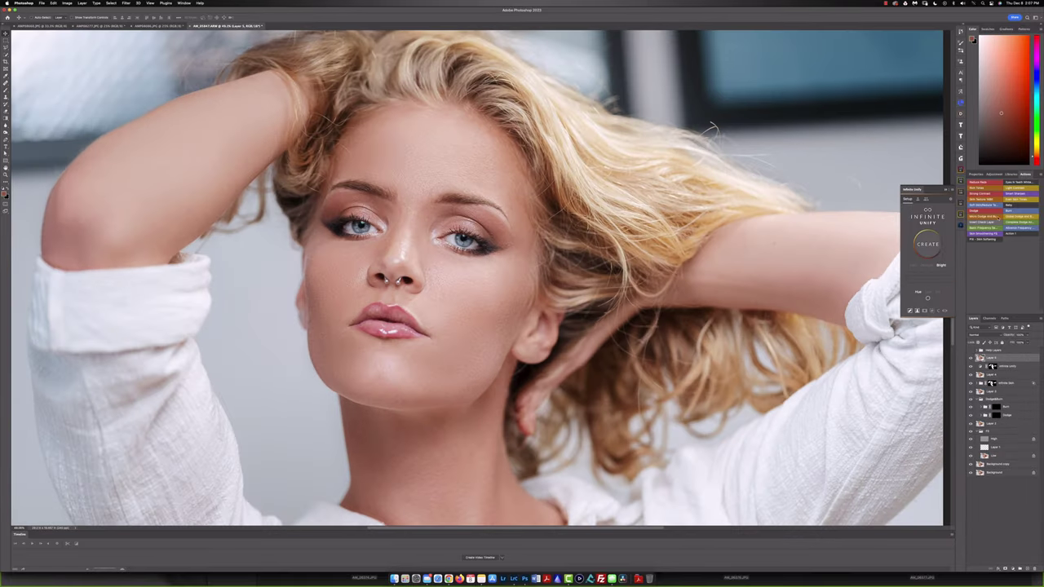
left_click(993, 173)
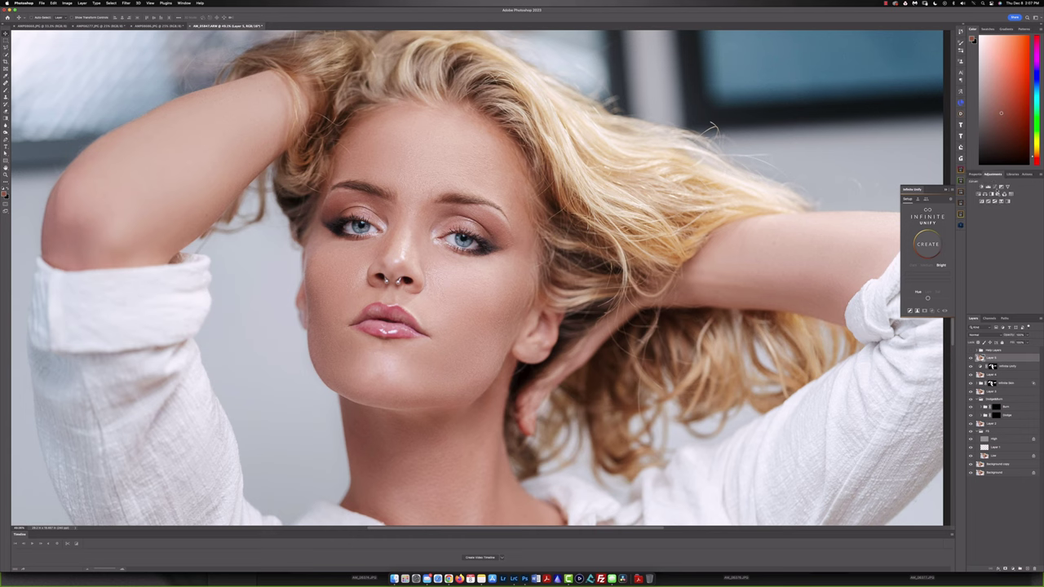
left_click(993, 186)
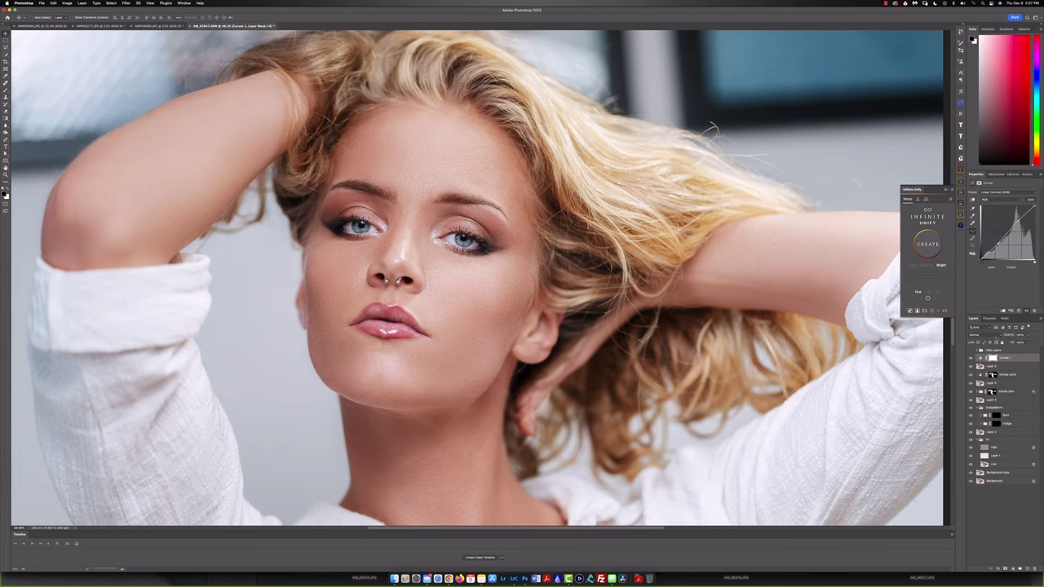
Step: Set the Curves 1 layer's blend mode to Luminosity
key("ctrl+0")
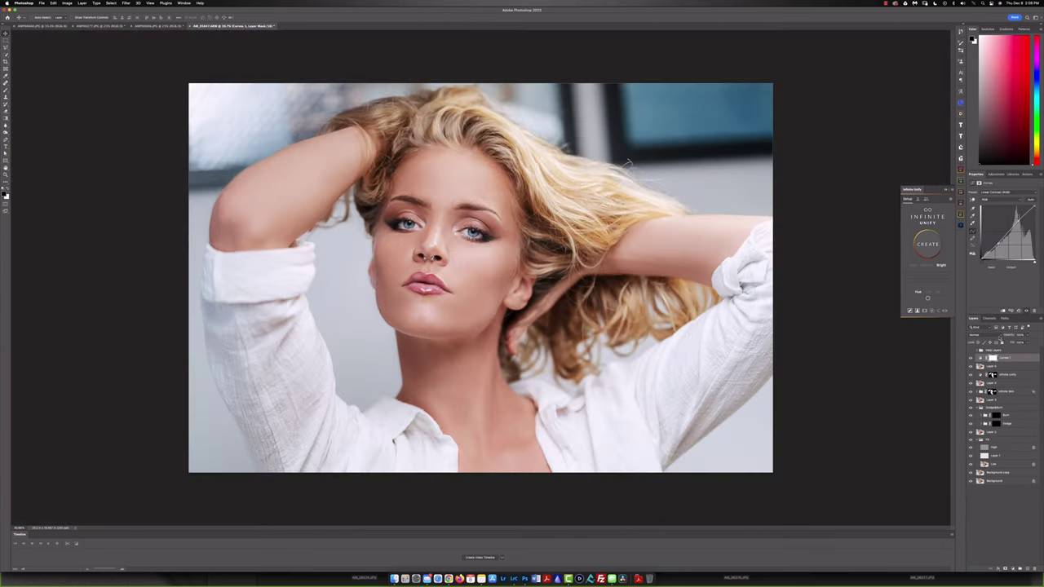
left_click(997, 335)
left_click(983, 485)
scroll(366, 213, "up", 3)
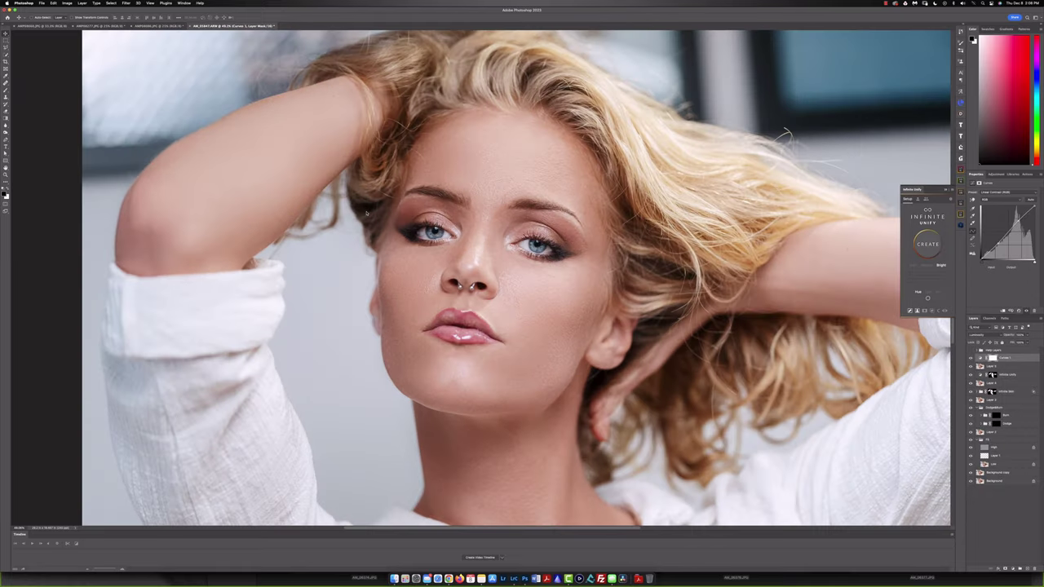
Step: Add a Highlighting curves layer and limit it to brighter tones with Blend If
left_click(961, 170)
left_click(914, 228)
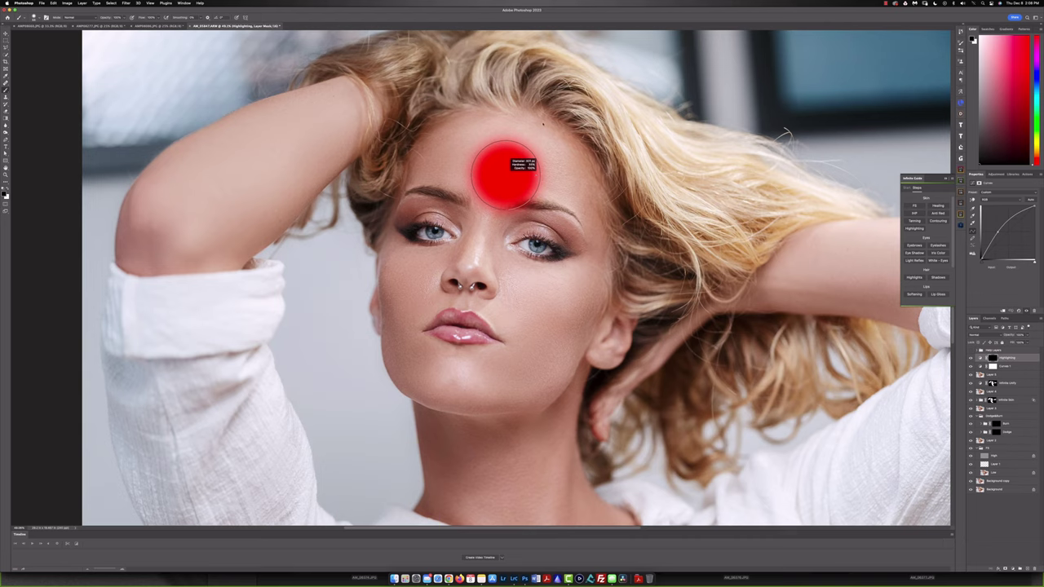
left_click_drag(505, 173, 505, 167)
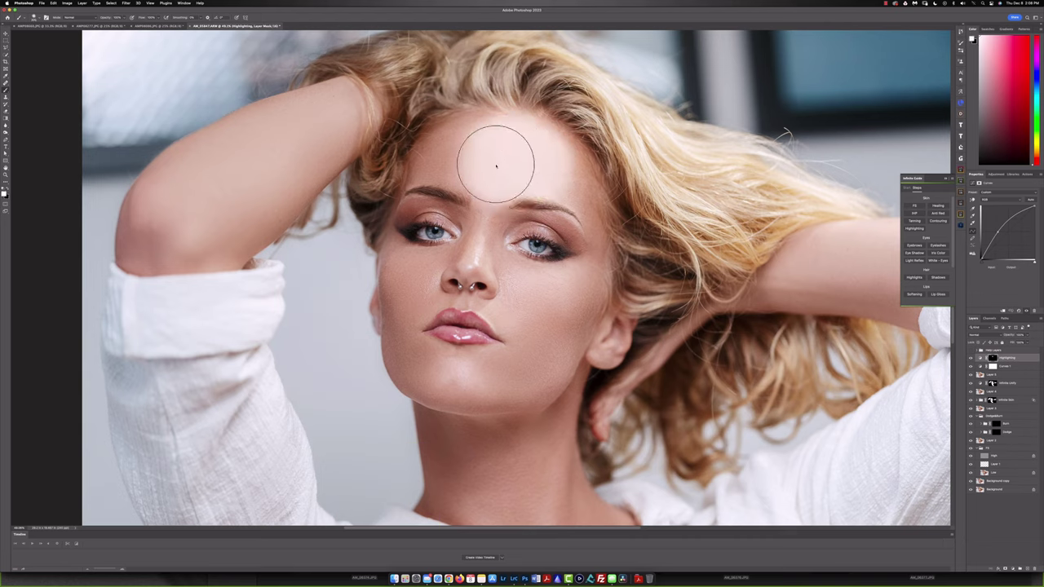
double_click(1019, 357)
mouse_move(805, 428)
left_mouse_down()
mouse_move(867, 430)
mouse_move(851, 431)
left_mouse_up()
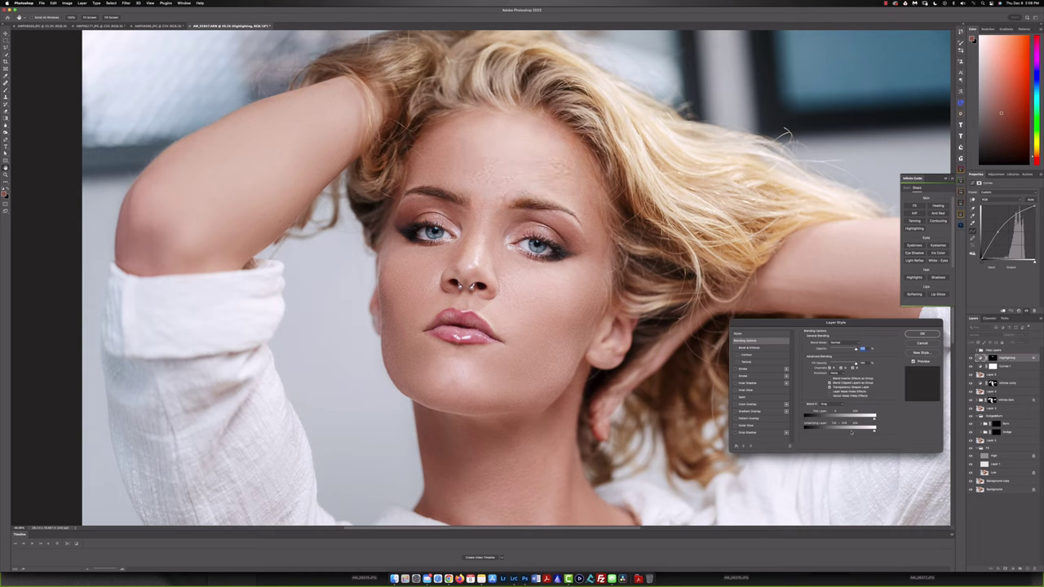
key("Return")
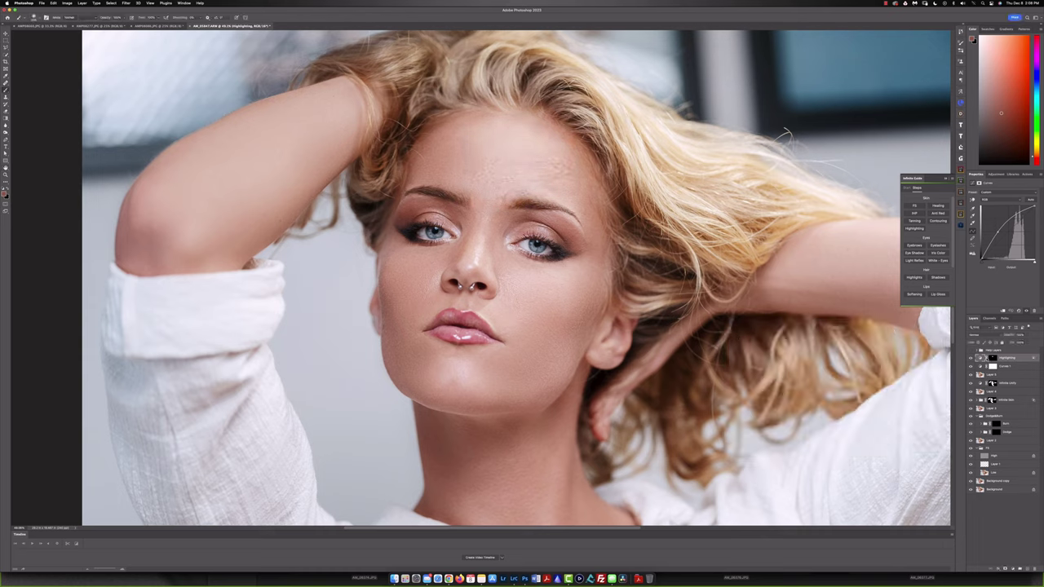
Step: Target the Highlighting layer's mask and adjust the brush size and hardness
left_click(992, 358)
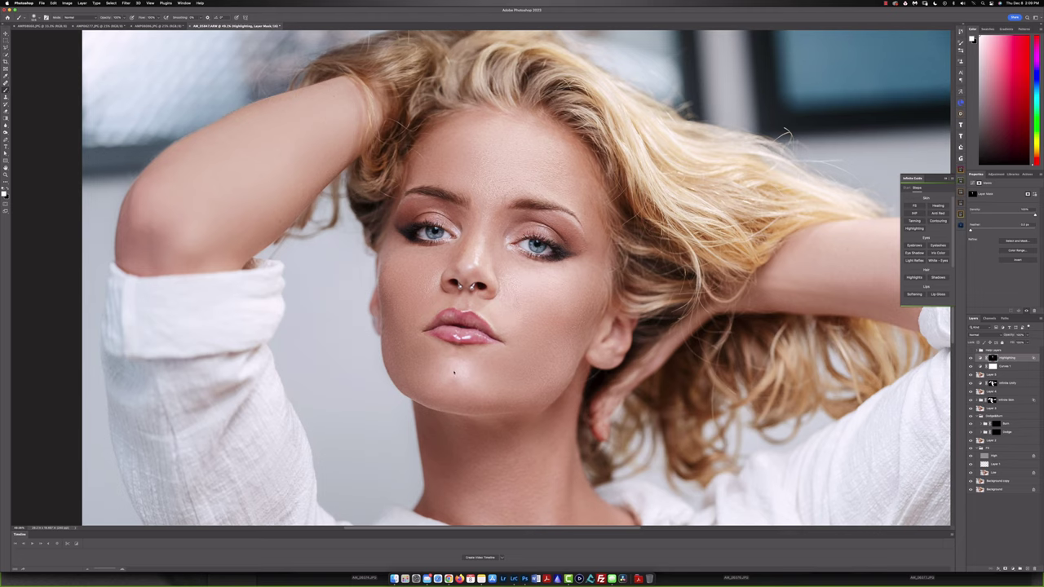
left_click_drag(478, 244, 481, 246)
scroll(507, 364, "down", 5)
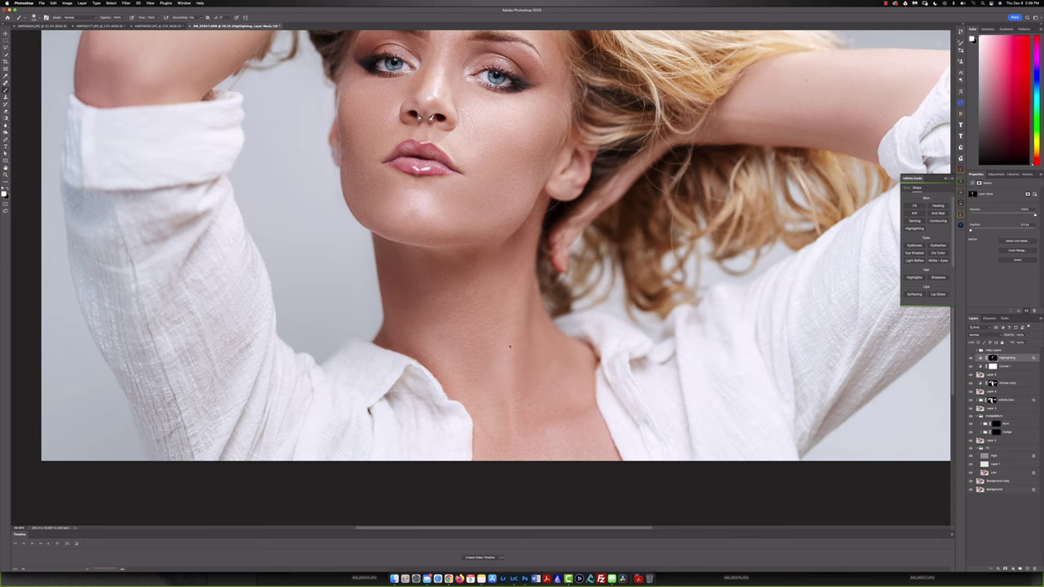
scroll(474, 404, "up", 2)
scroll(467, 386, "up", 4)
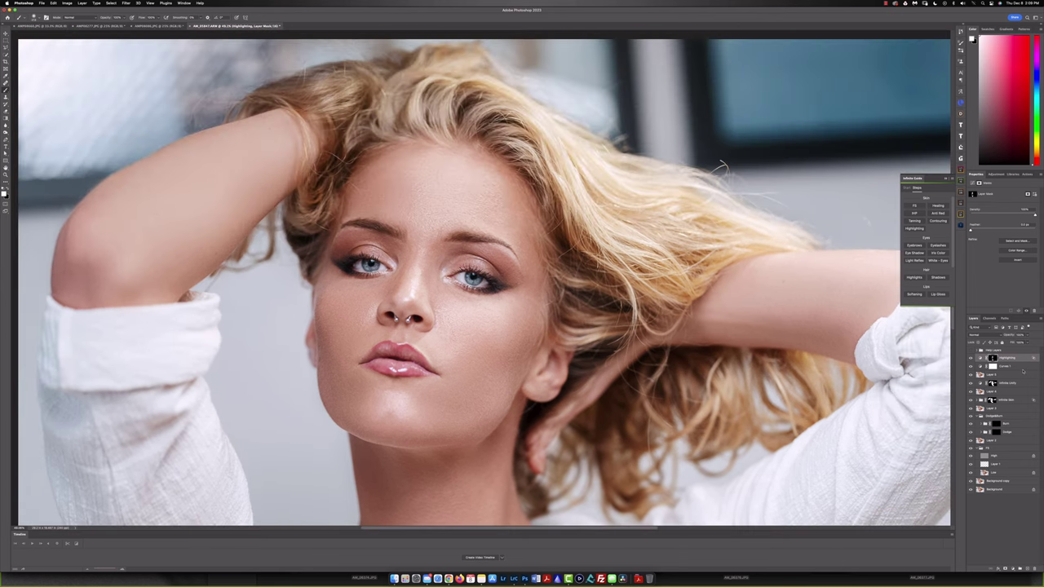
key("ctrl+0")
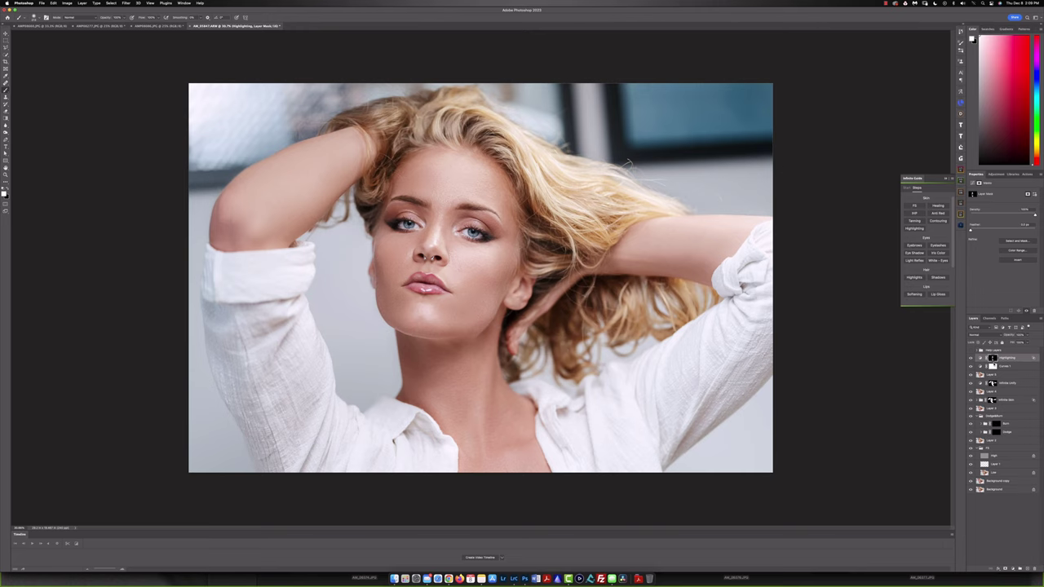
Step: Apply a Gaussian Blur to the Highlighting layer's mask
left_click(127, 2)
left_click(222, 95)
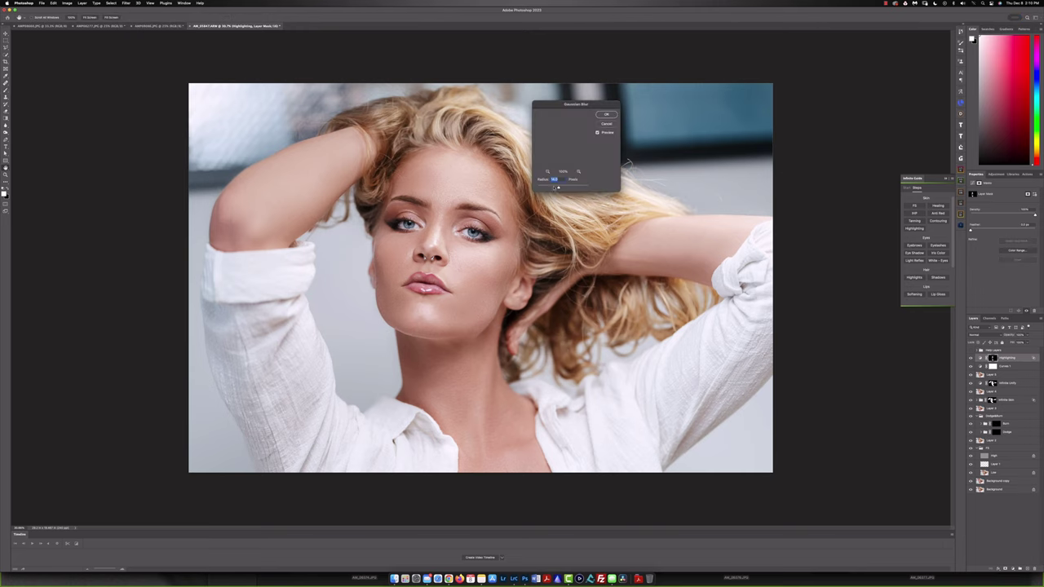
key("Return")
key("b")
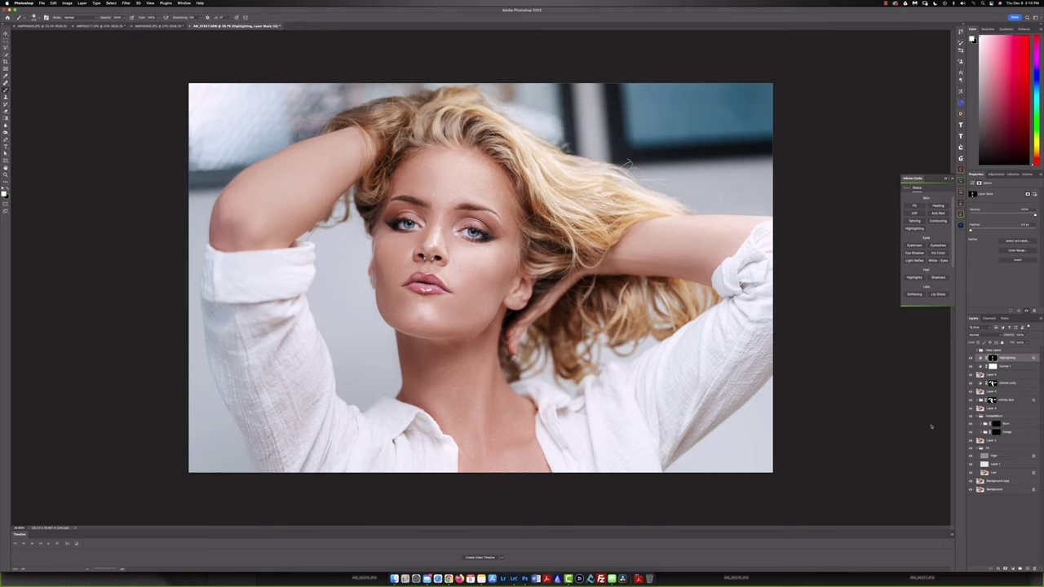
left_click(959, 215)
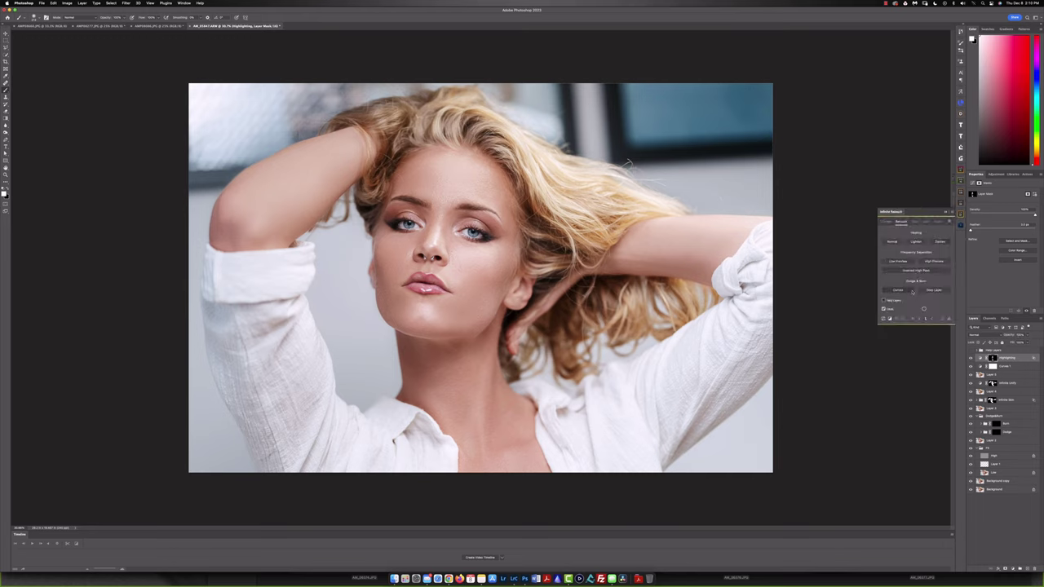
Step: Add a Dodge & Burn group and burn the neck, jawline, cheek, forehead and forearm
left_click(912, 291)
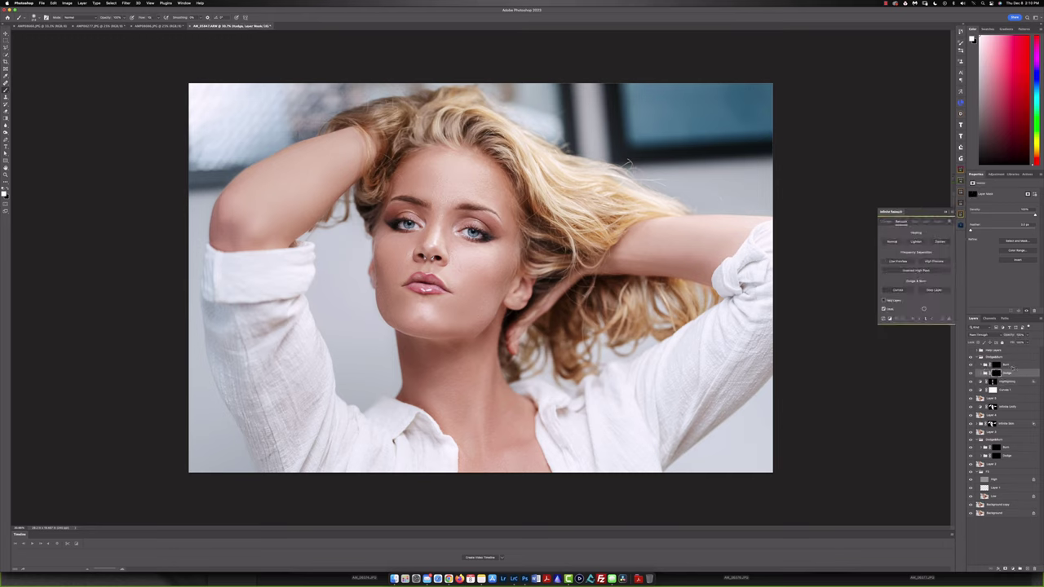
left_click(1007, 364)
left_click(473, 326)
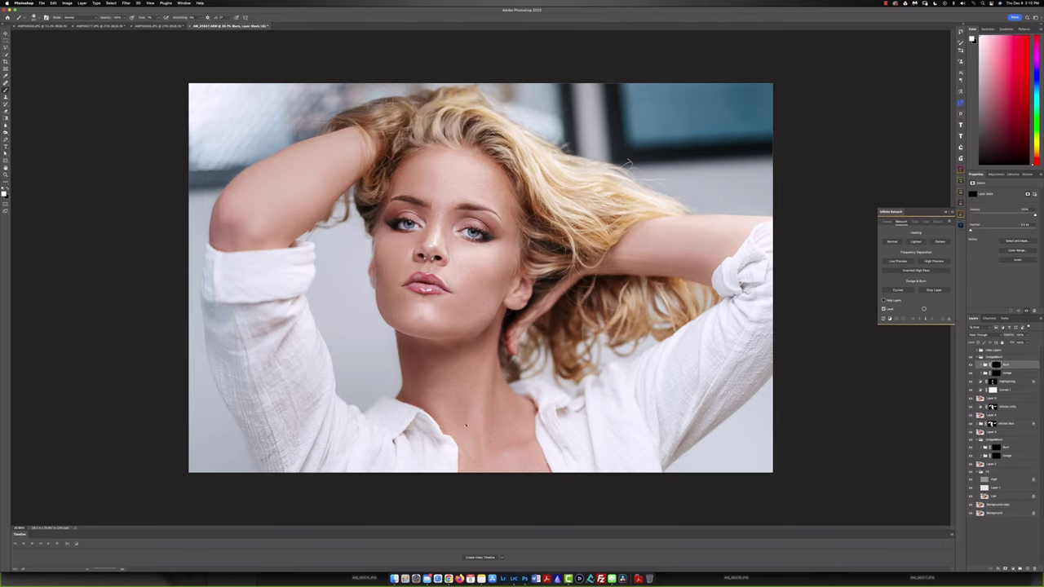
left_click_drag(466, 425, 456, 398)
mouse_move(489, 314)
left_mouse_down()
mouse_move(482, 290)
mouse_move(512, 245)
mouse_move(483, 168)
mouse_move(376, 268)
mouse_move(416, 244)
left_mouse_up()
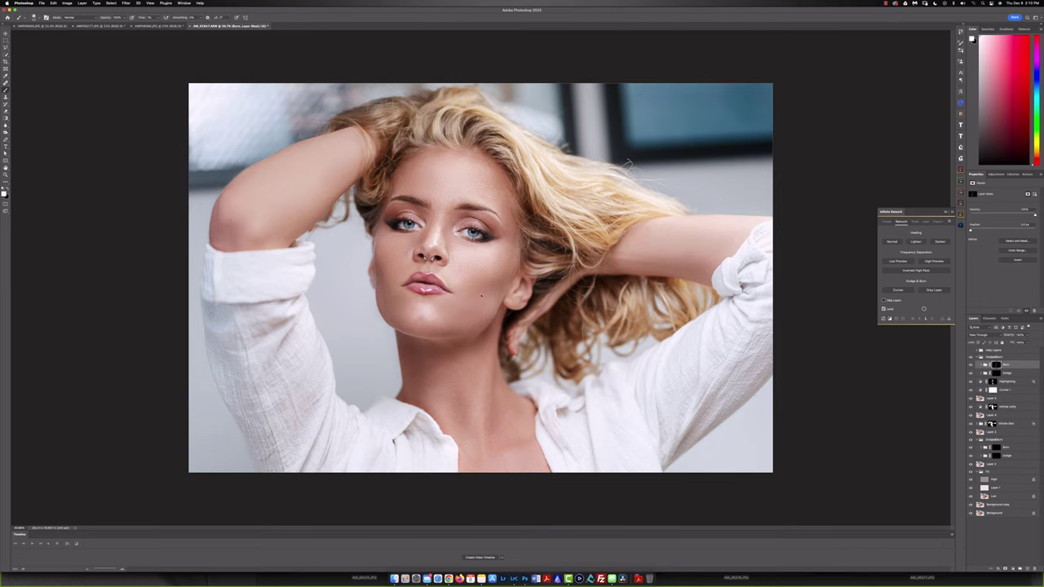
left_click(659, 261)
left_click_drag(303, 214, 360, 157)
Step: Select the Dodge&Burn group layer in the layer stack
key("v")
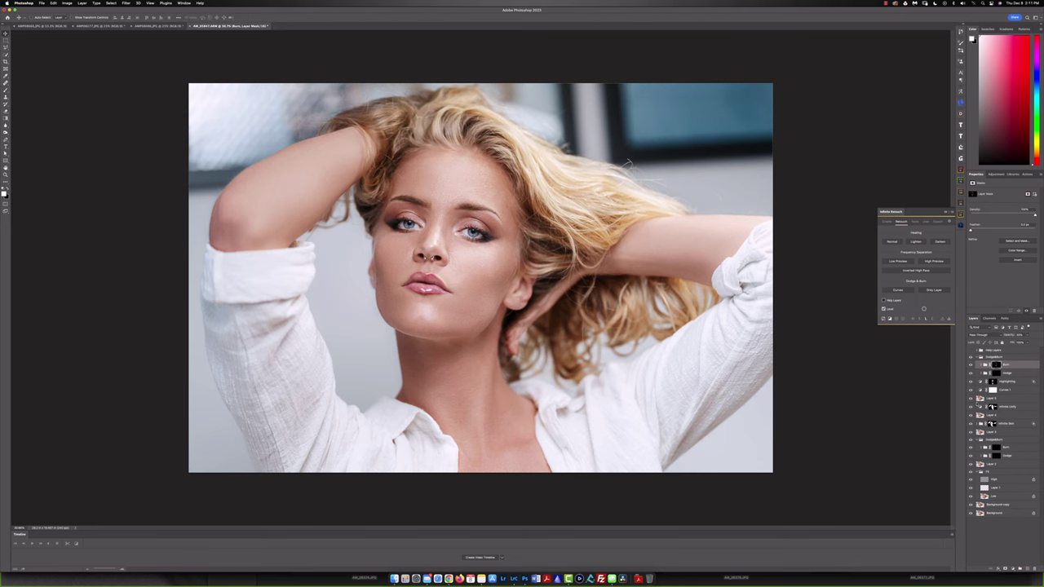
left_click(1018, 381)
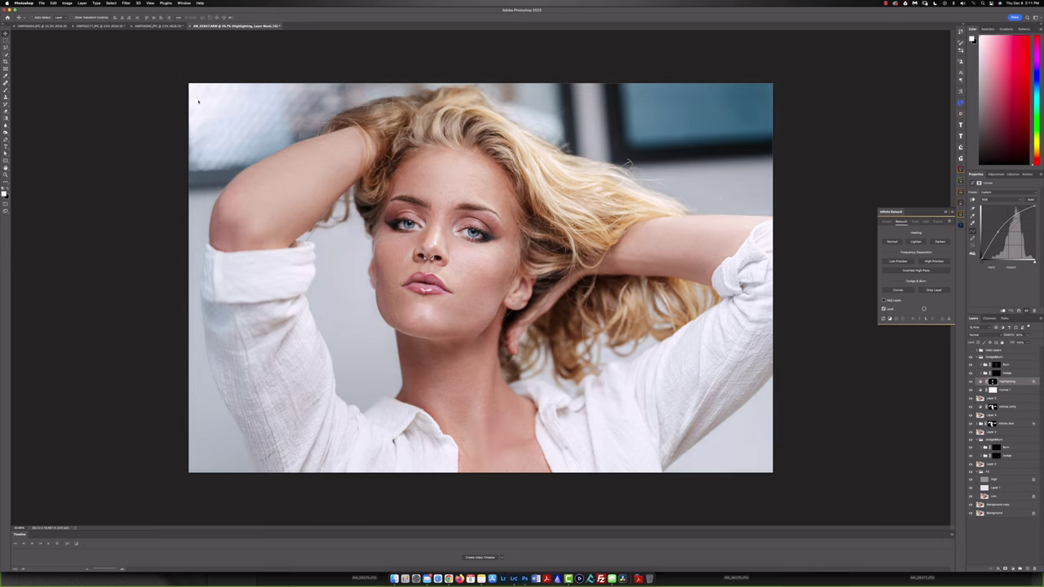
scroll(198, 100, "up", 2)
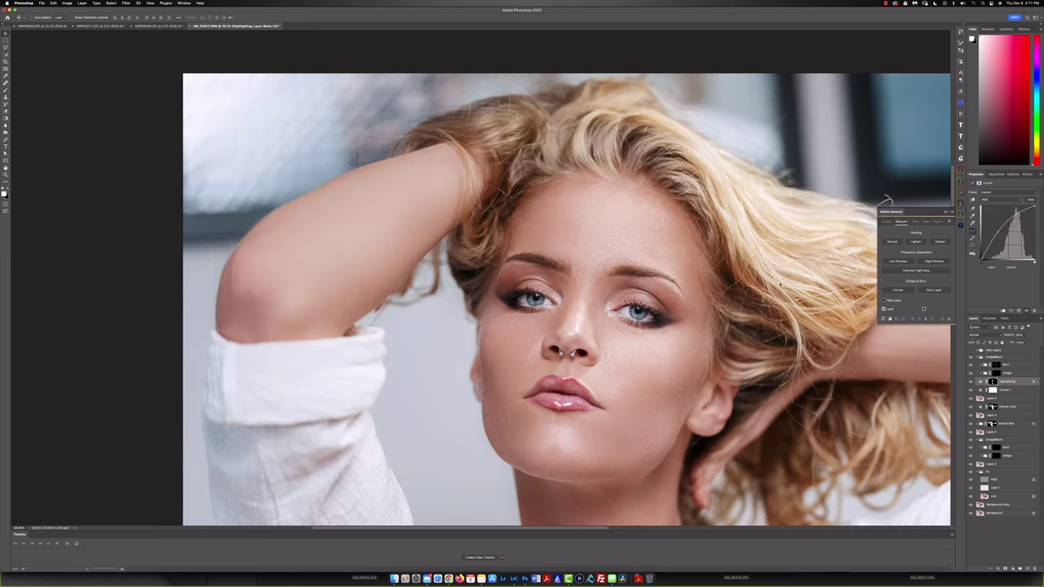
left_click(1018, 359)
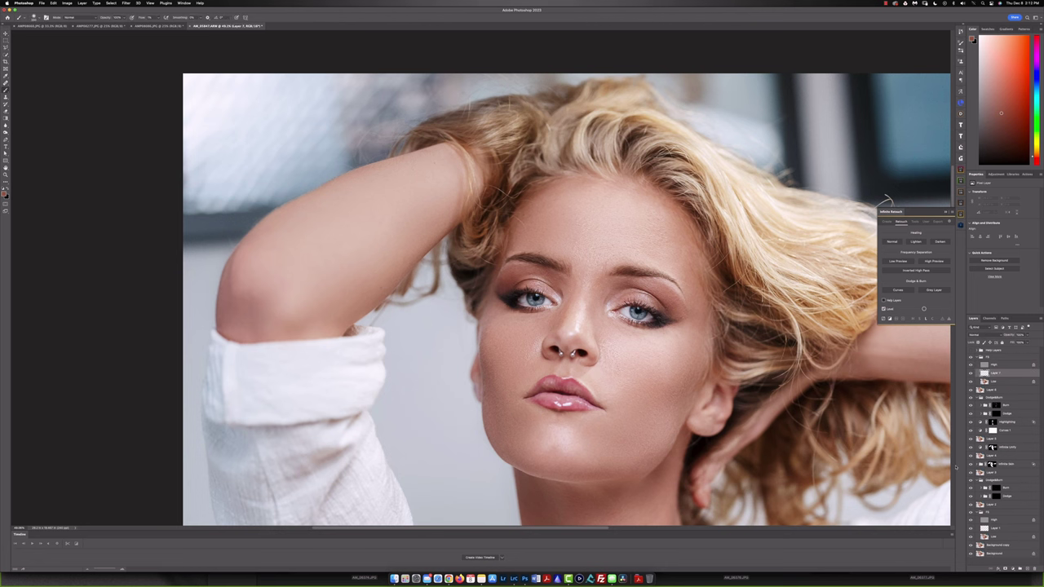
Step: Paint sampled skin tone over the cheek and remove a blemish beside the left eye
scroll(538, 301, "up", 3)
scroll(521, 286, "up", 3)
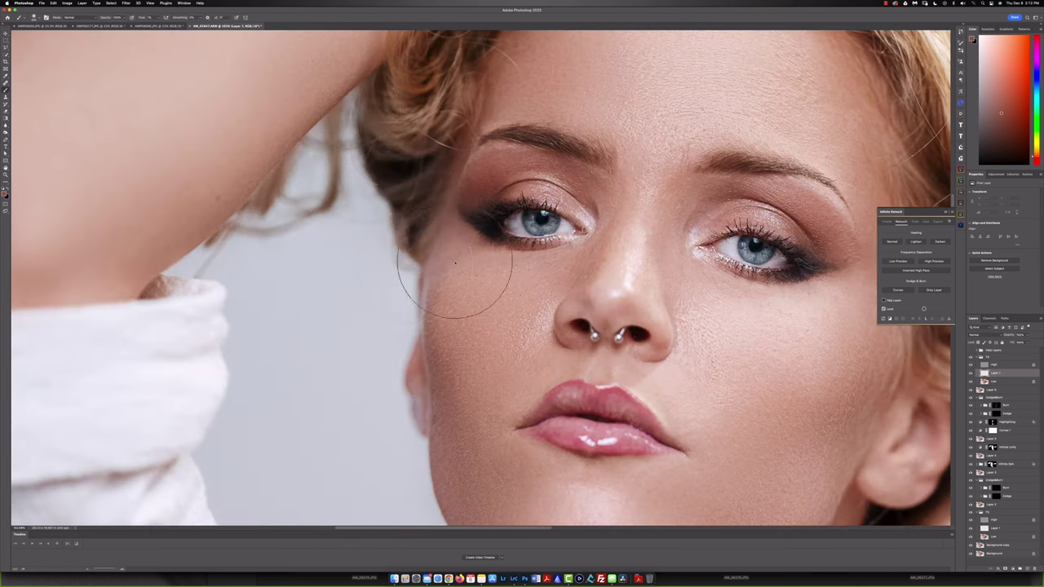
left_click(489, 253, "alt")
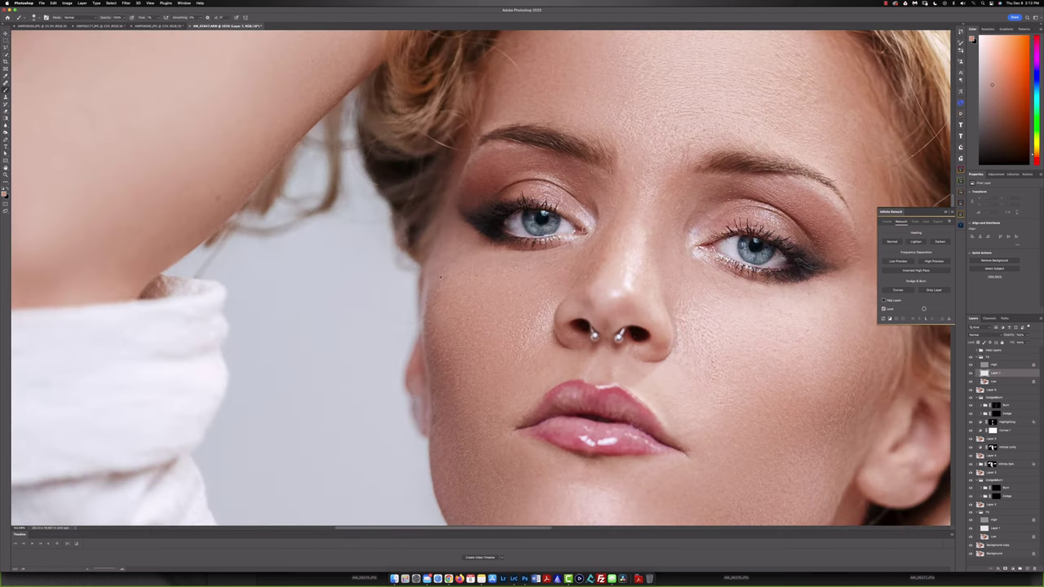
left_click_drag(440, 277, 445, 261)
scroll(459, 259, "down", 5)
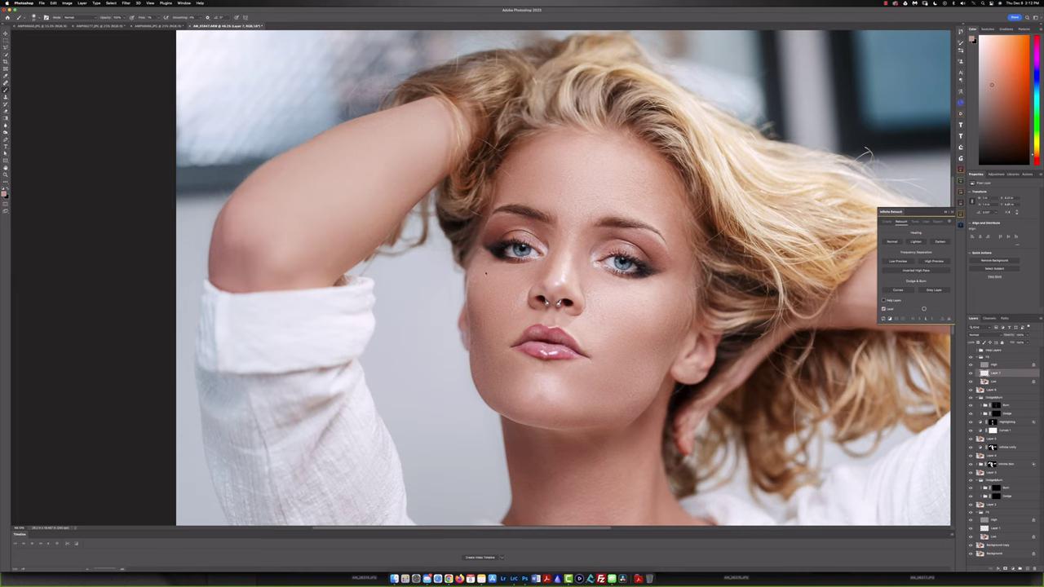
left_click(483, 257)
Step: Add an Eyes & Teeth Whitening adjustment group with the F2 action
scroll(669, 275, "up", 3)
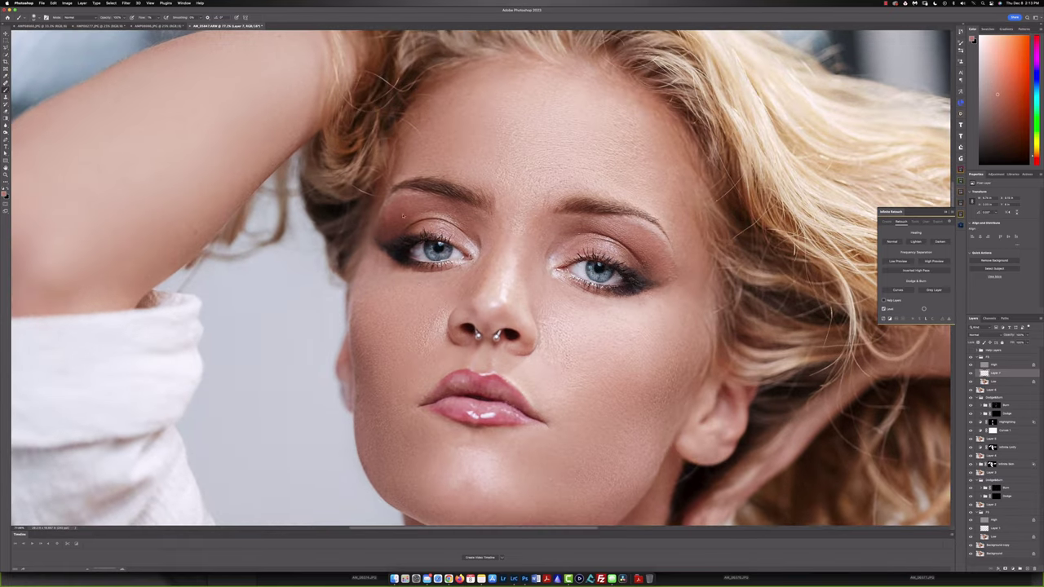
scroll(403, 215, "down", 3)
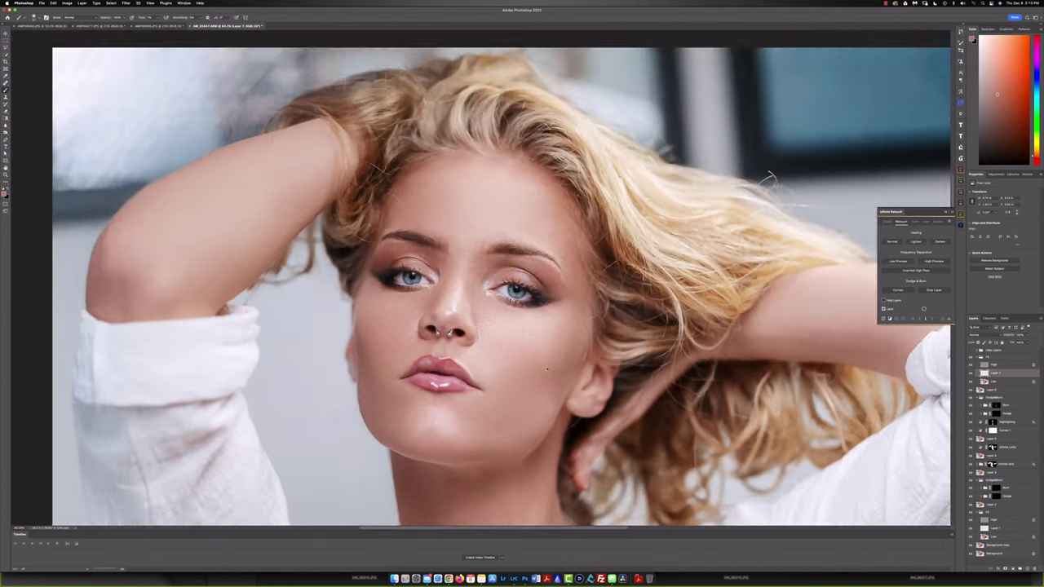
scroll(547, 369, "down", 1)
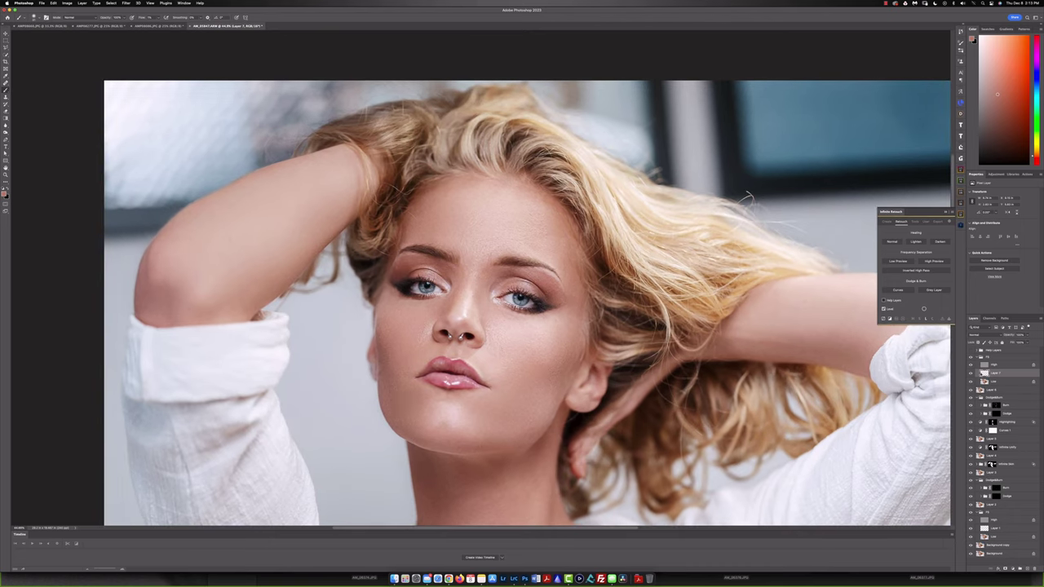
key("F2")
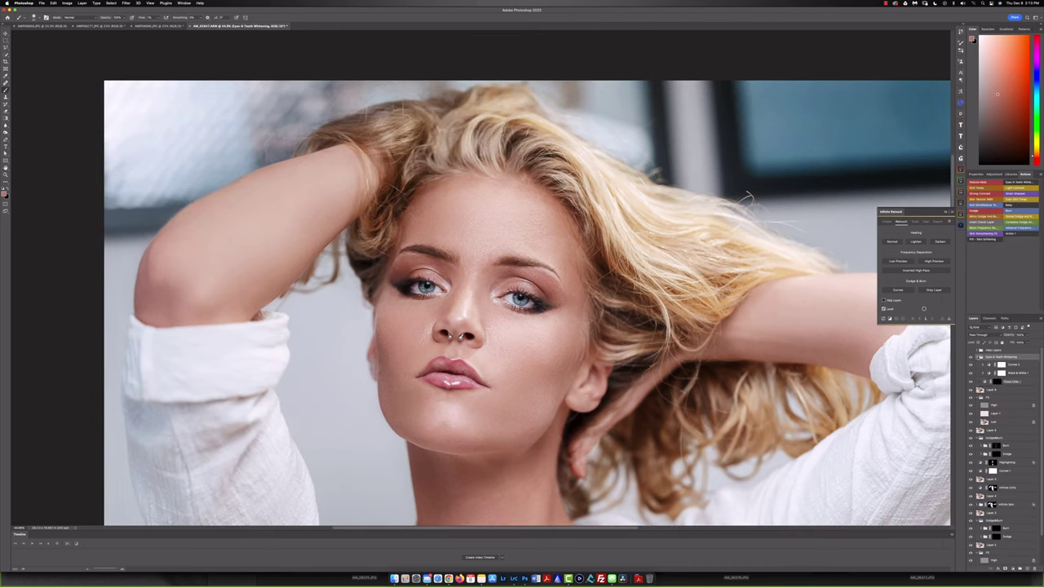
Step: Paint white on the whitening mask over the left eye whites, pulling back the lower edge
scroll(532, 293, "up", 3)
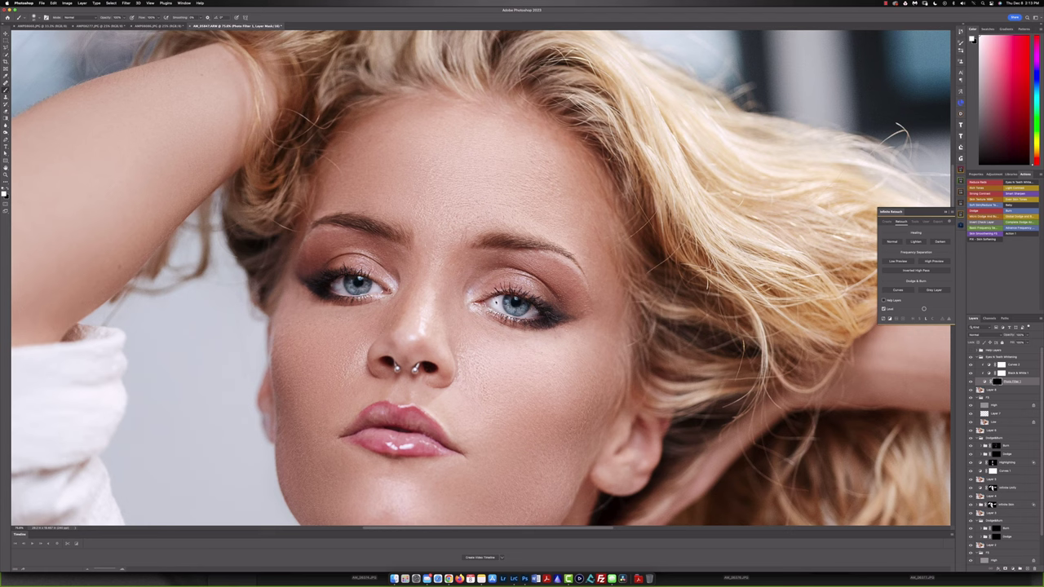
key("x")
key("x")
key("x")
mouse_move(379, 287)
left_mouse_down()
mouse_move(336, 285)
mouse_move(344, 298)
left_mouse_up()
key("x")
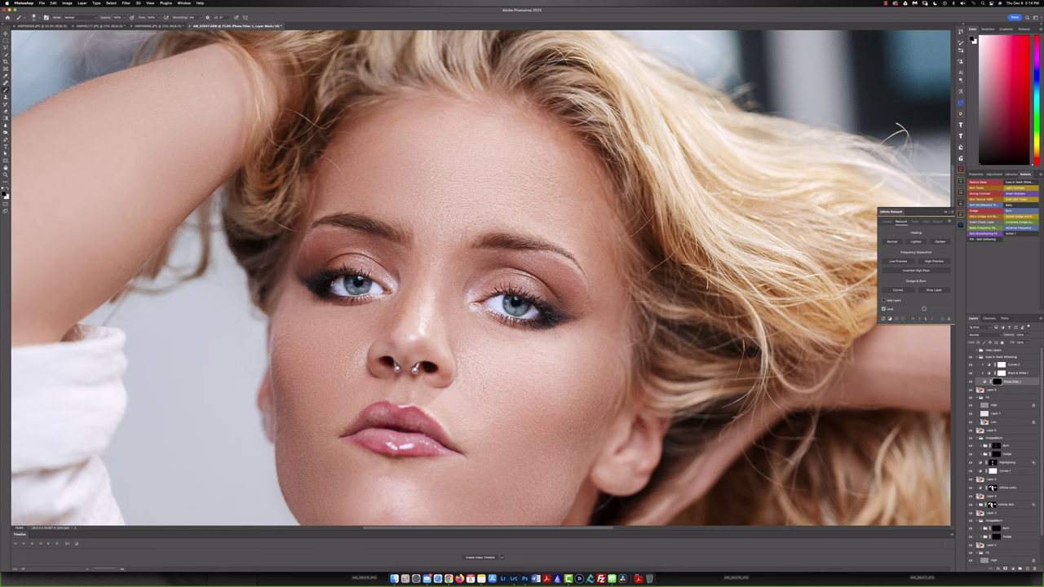
key("x")
key("x")
key("v")
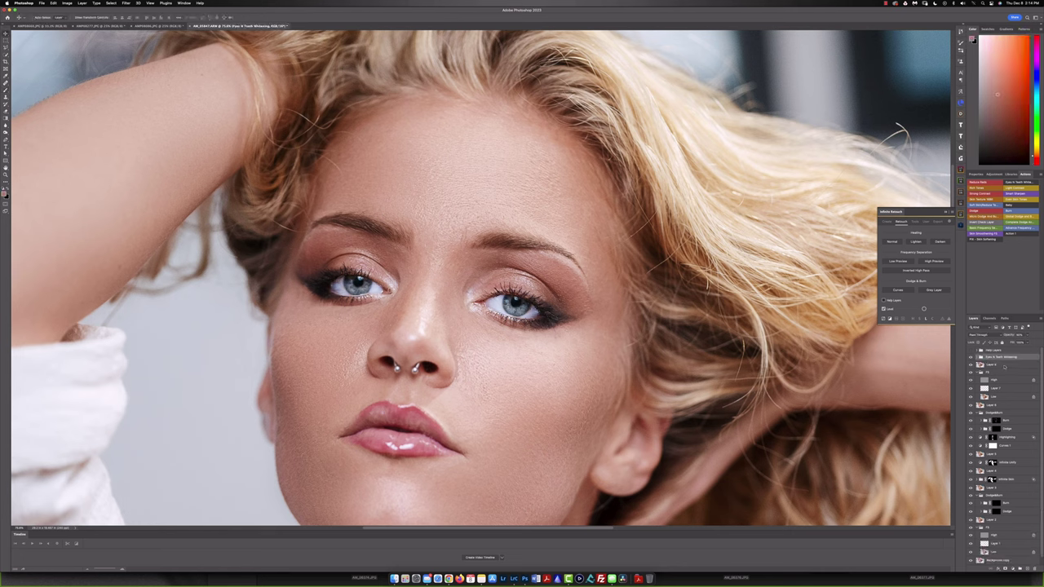
key("ctrl+0")
key("ctrl+0")
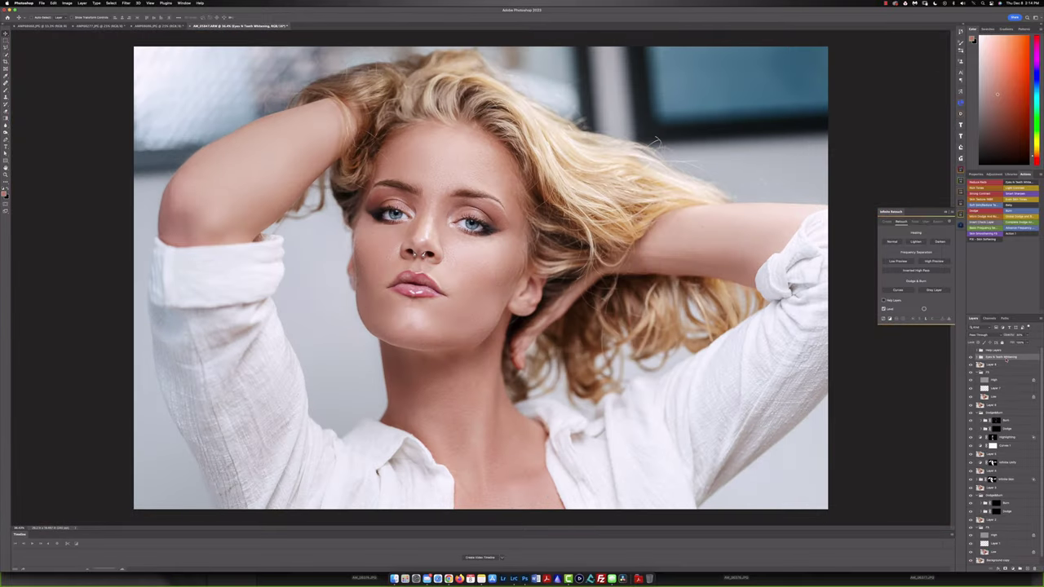
scroll(454, 205, "up", 3)
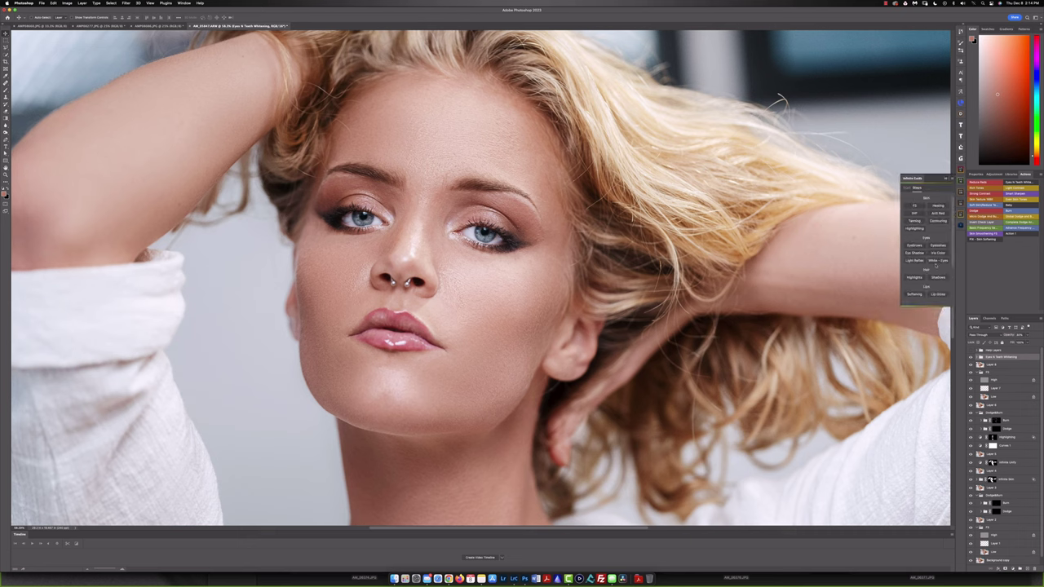
Step: Add a Light Reflex layer and paint a white catchlight on the right eye
left_click(915, 261)
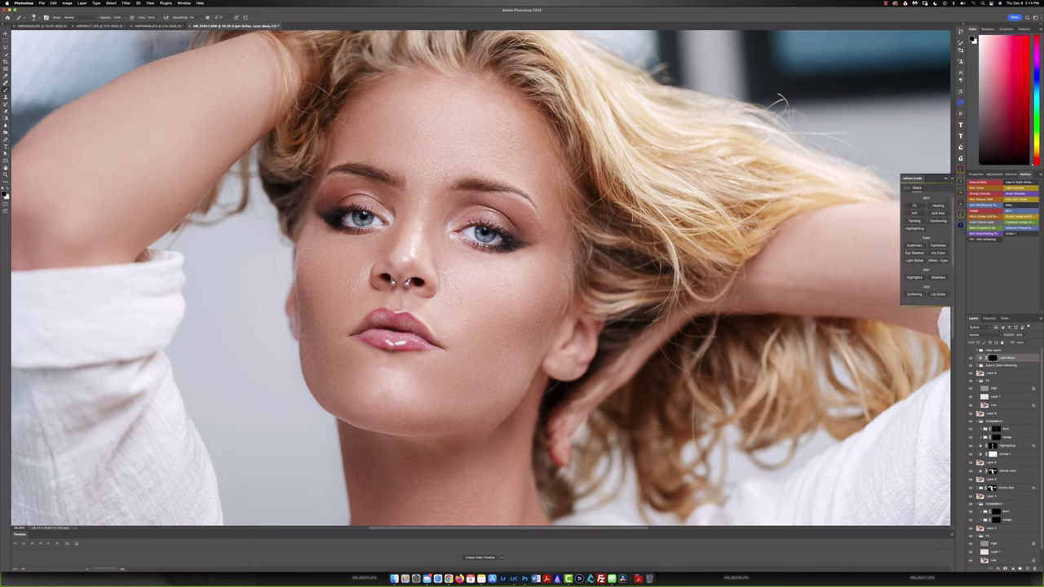
key("x")
left_click(488, 238)
Step: Add a Lip Gloss layer and confirm its Blend If settings
key("v")
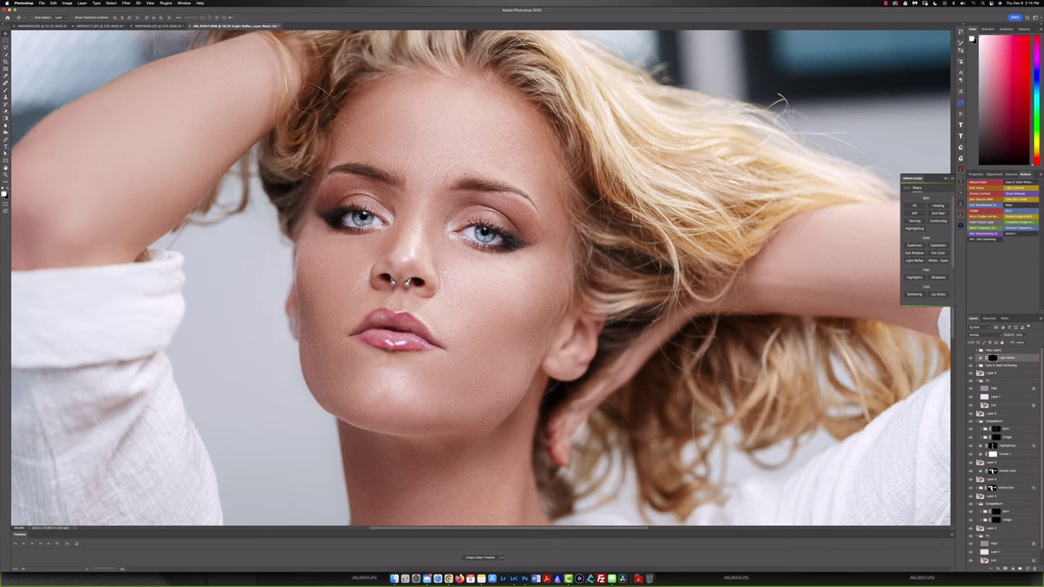
key("ctrl+0")
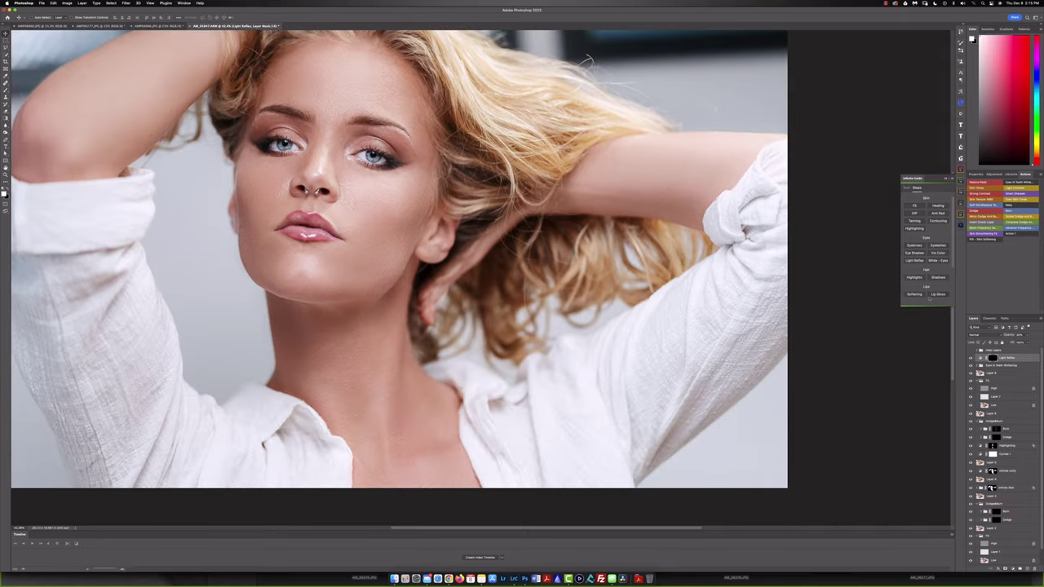
left_click(937, 293)
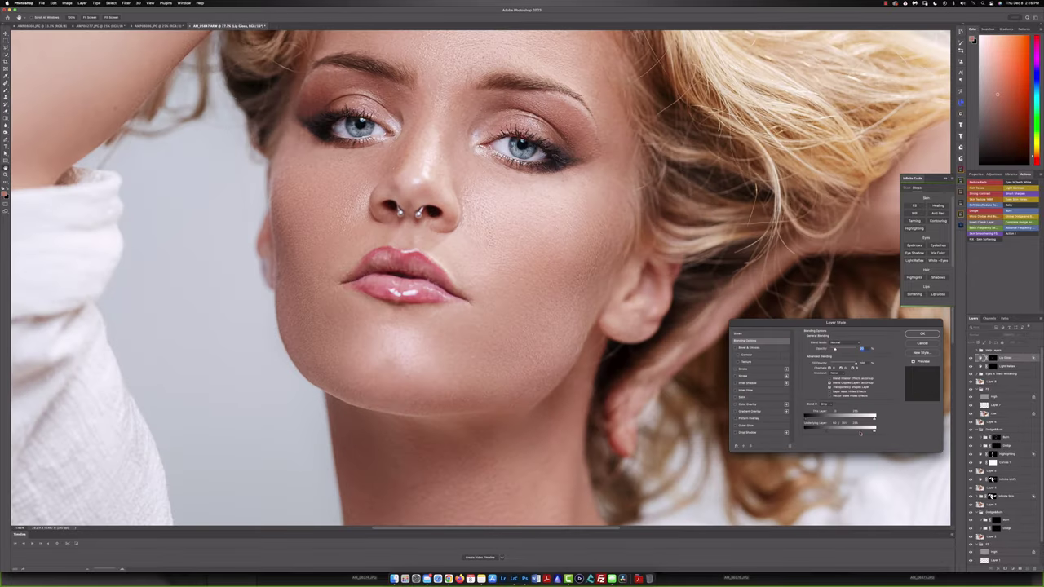
left_click(922, 335)
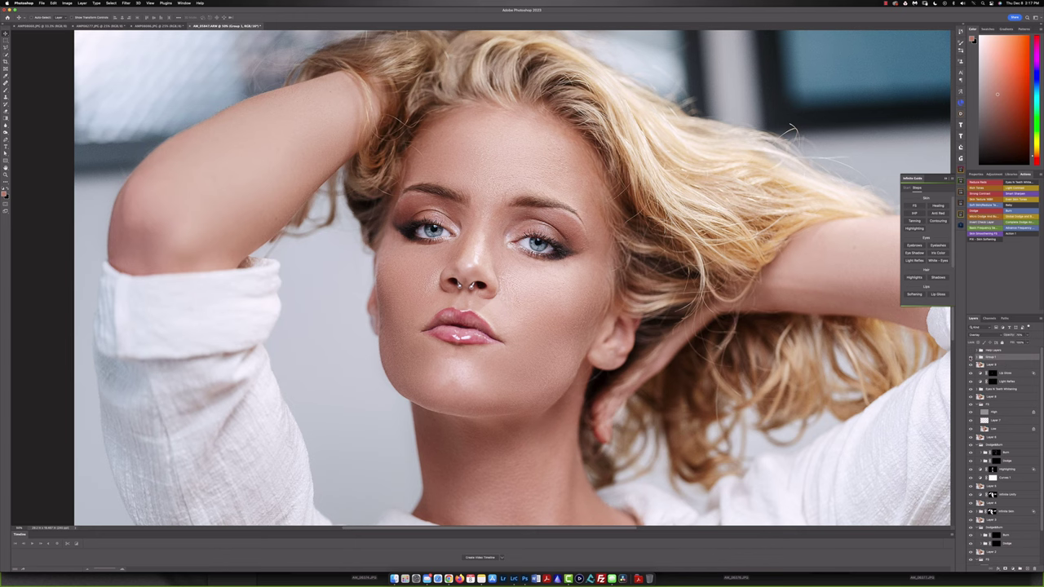
Step: Stamp visible layers into Layer 10 and apply a small Add Noise for grain
scroll(707, 391, "down", 3)
key("ctrl+alt+shift+e")
left_click(127, 3)
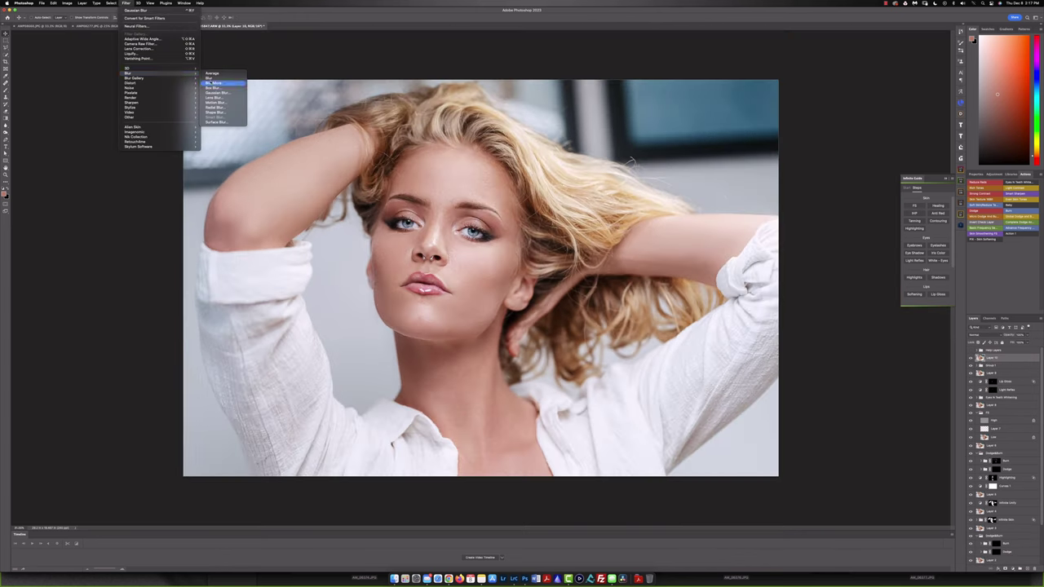
left_click(224, 97)
scroll(391, 276, "up", 3)
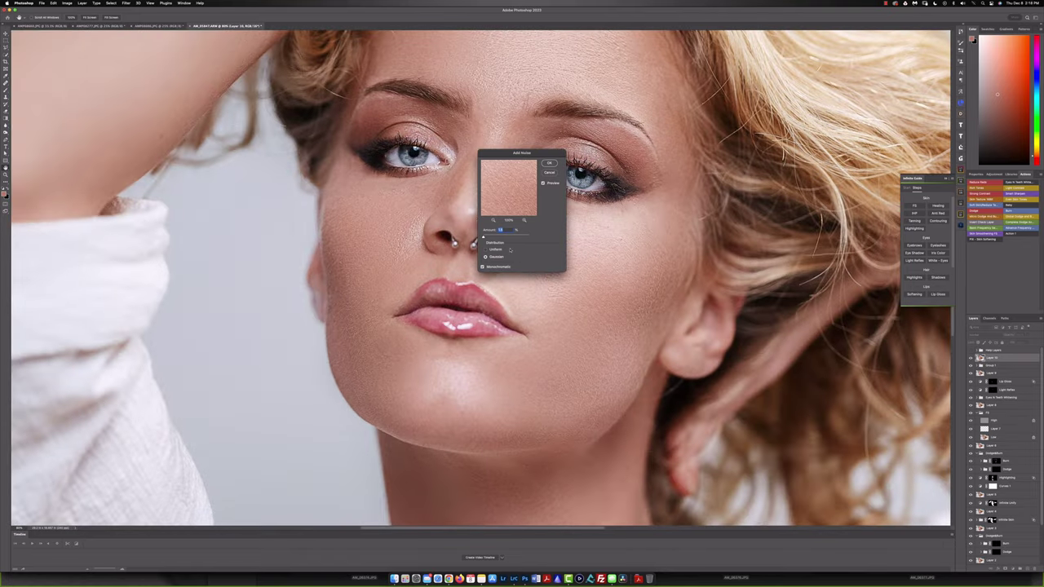
left_click(550, 163)
key("ctrl+0")
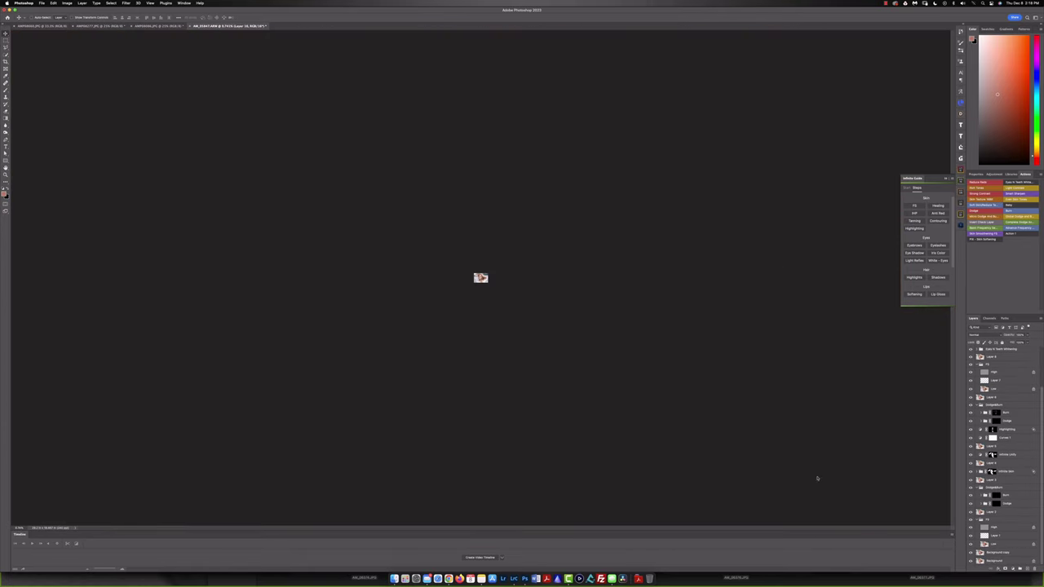
scroll(269, 228, "up", 3)
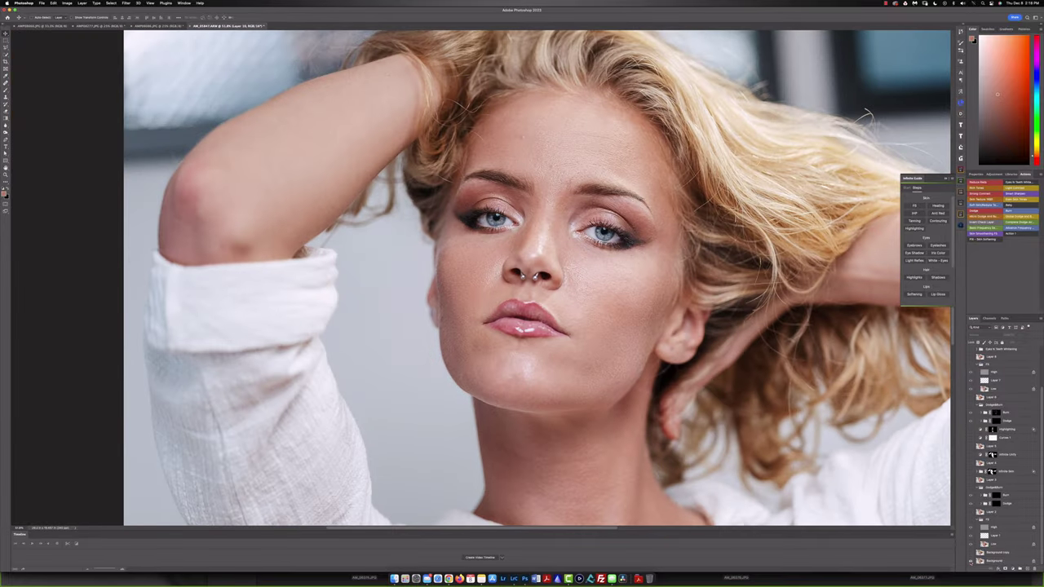